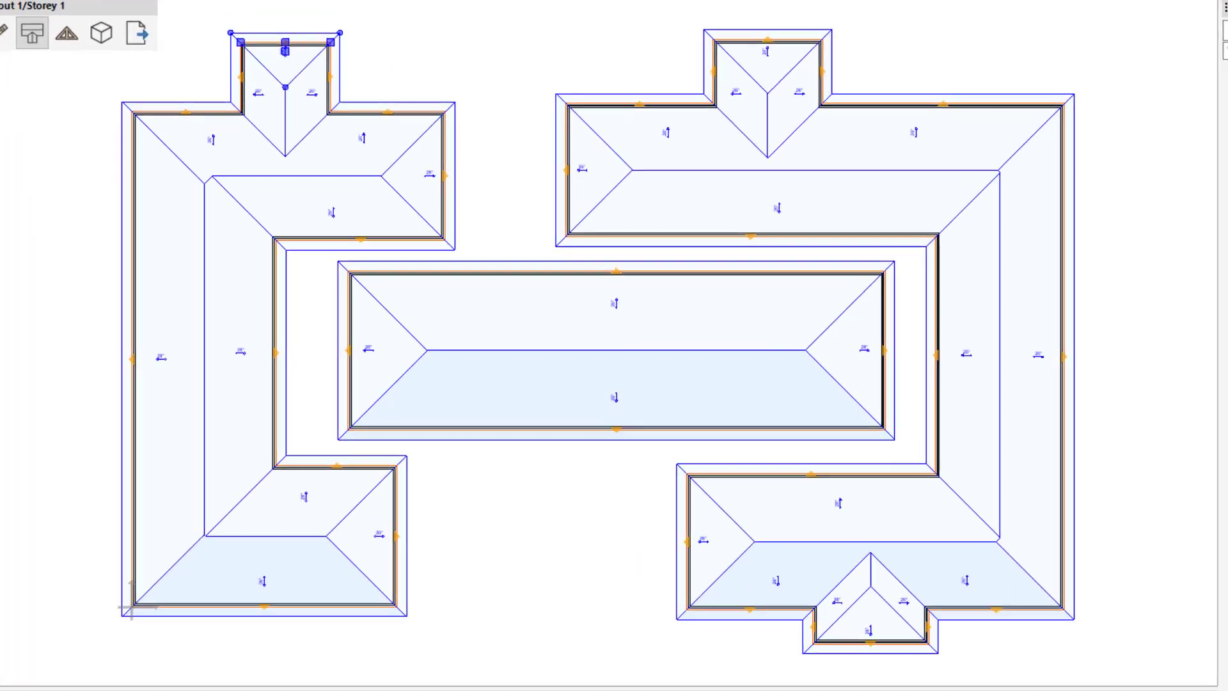
Run Automatic sheeting on the DEM002 roof, generating 728 sheeting boards and 29 framing zones.
click(150, 48)
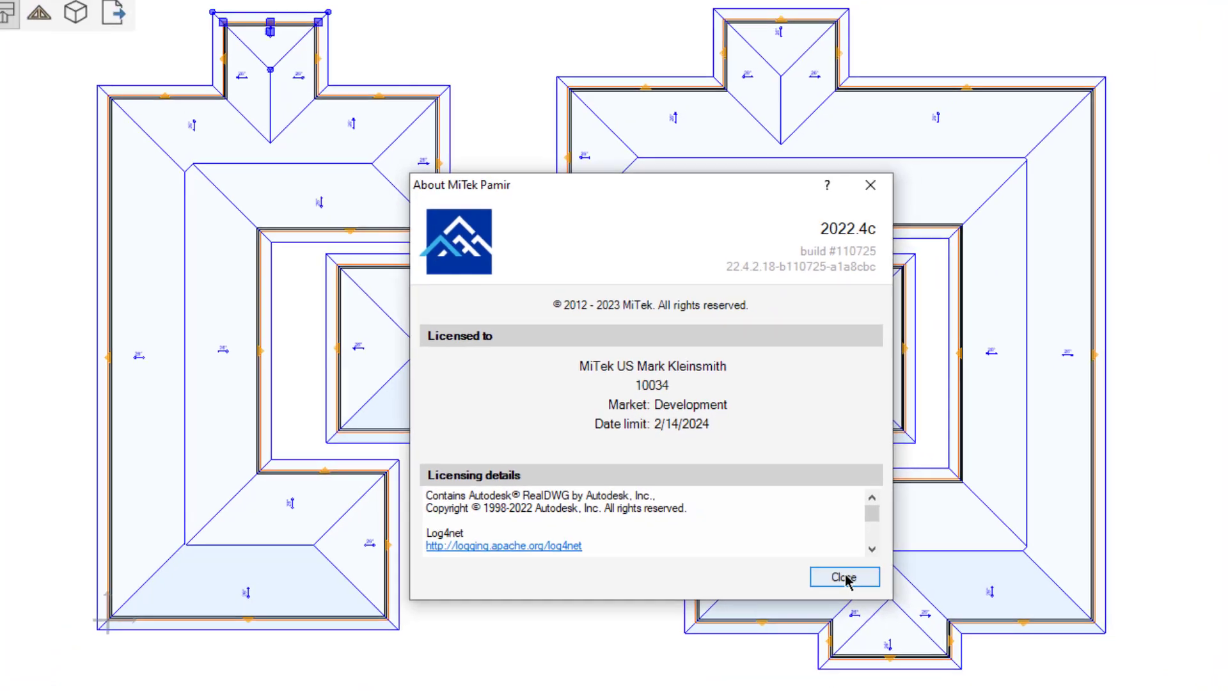
click(844, 577)
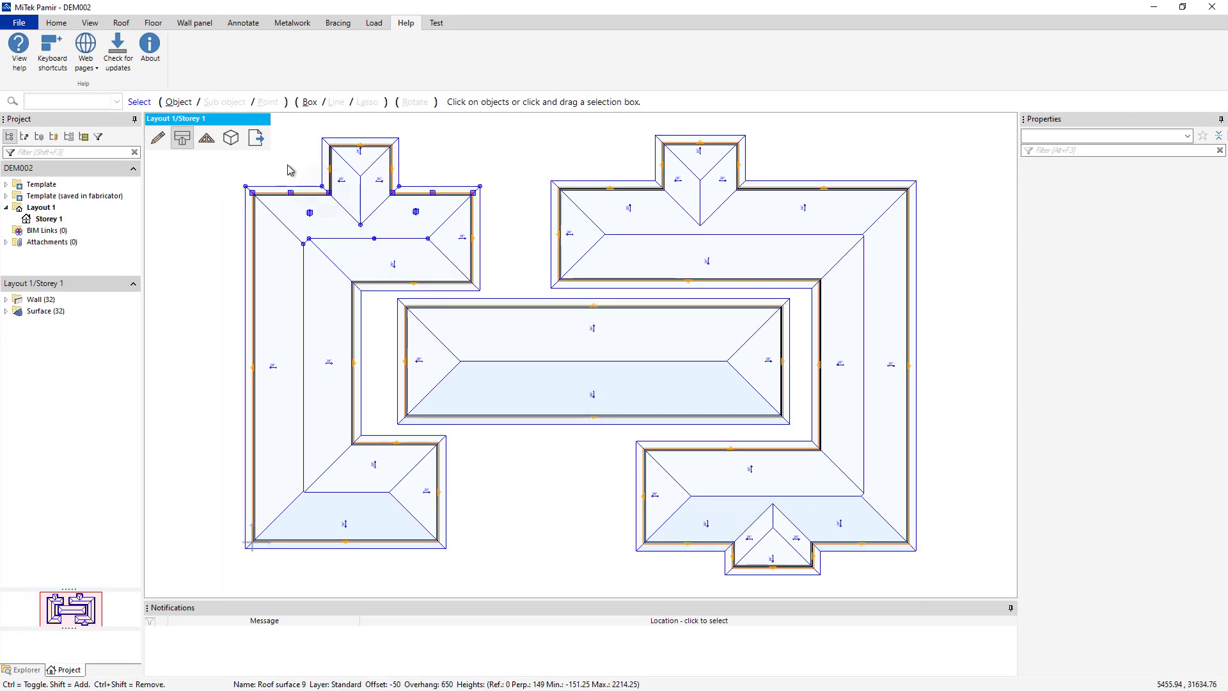
click(121, 22)
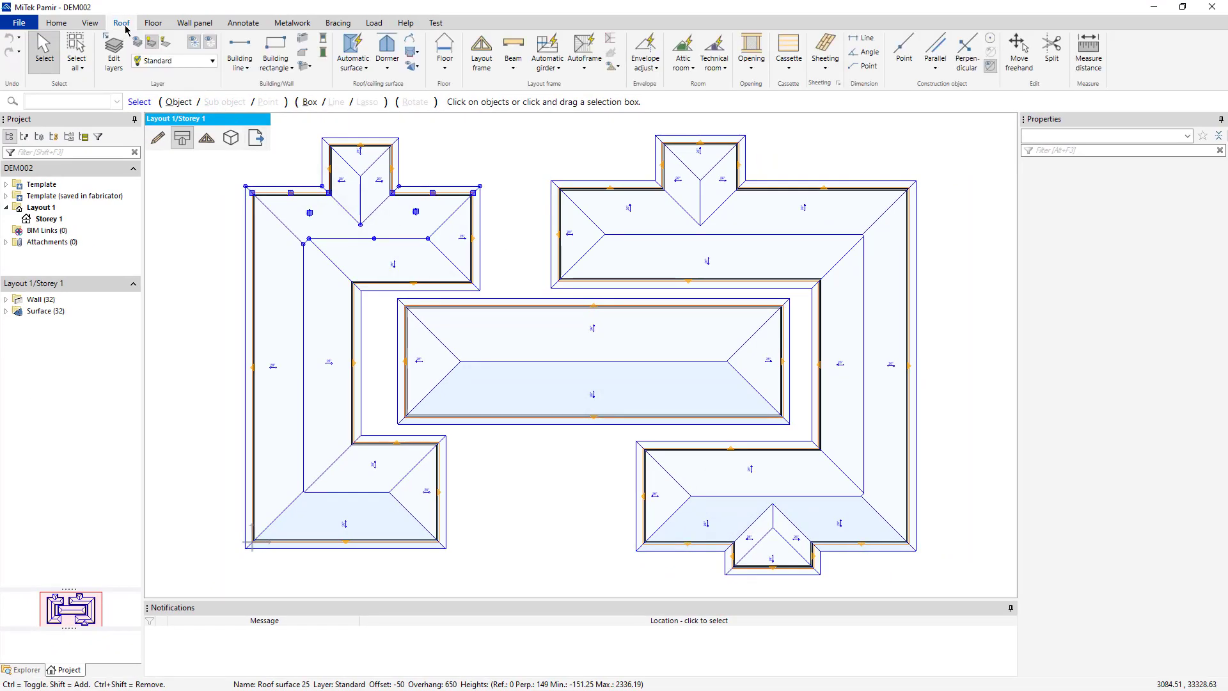
click(819, 75)
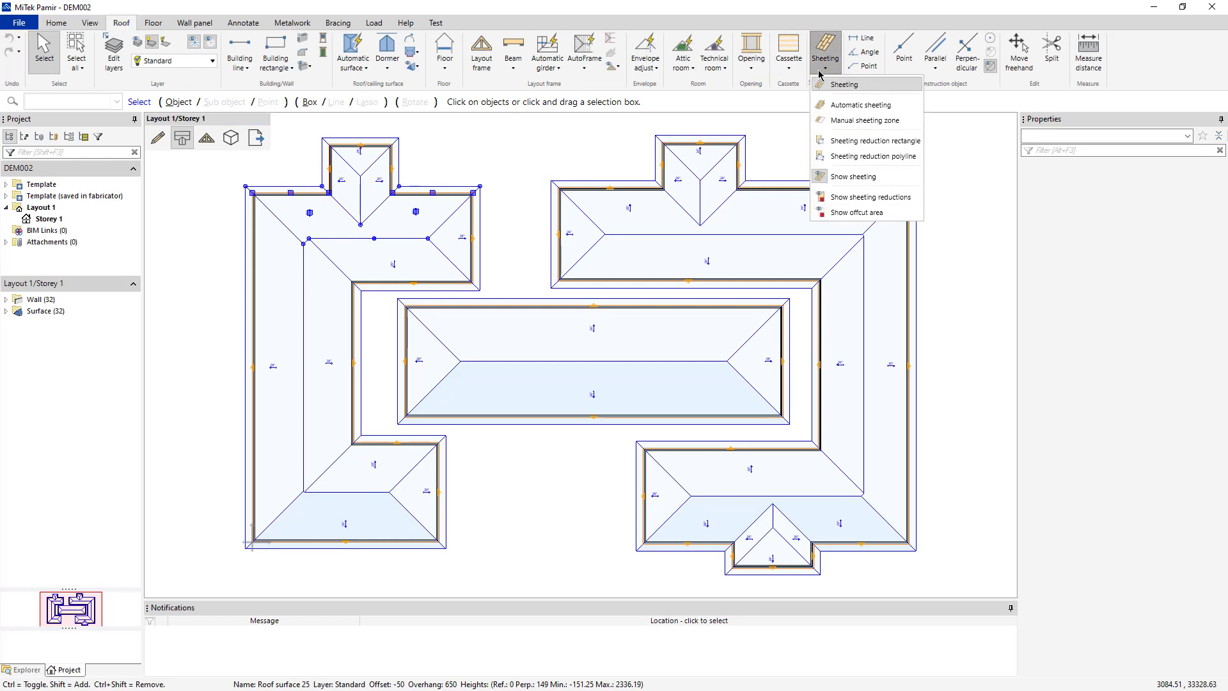
click(843, 105)
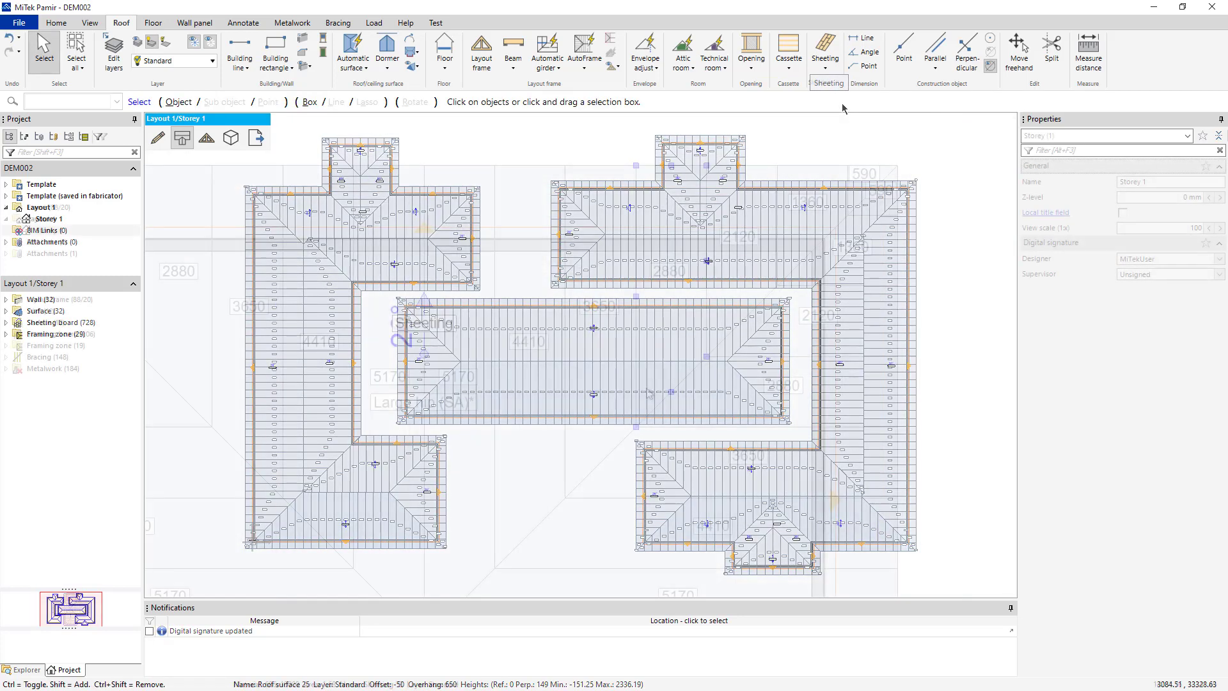
Zoom into the hip corner and measure the 2120 hip-cut sheet's bottom edge, reading 1856.
scroll(893, 318, up, 6)
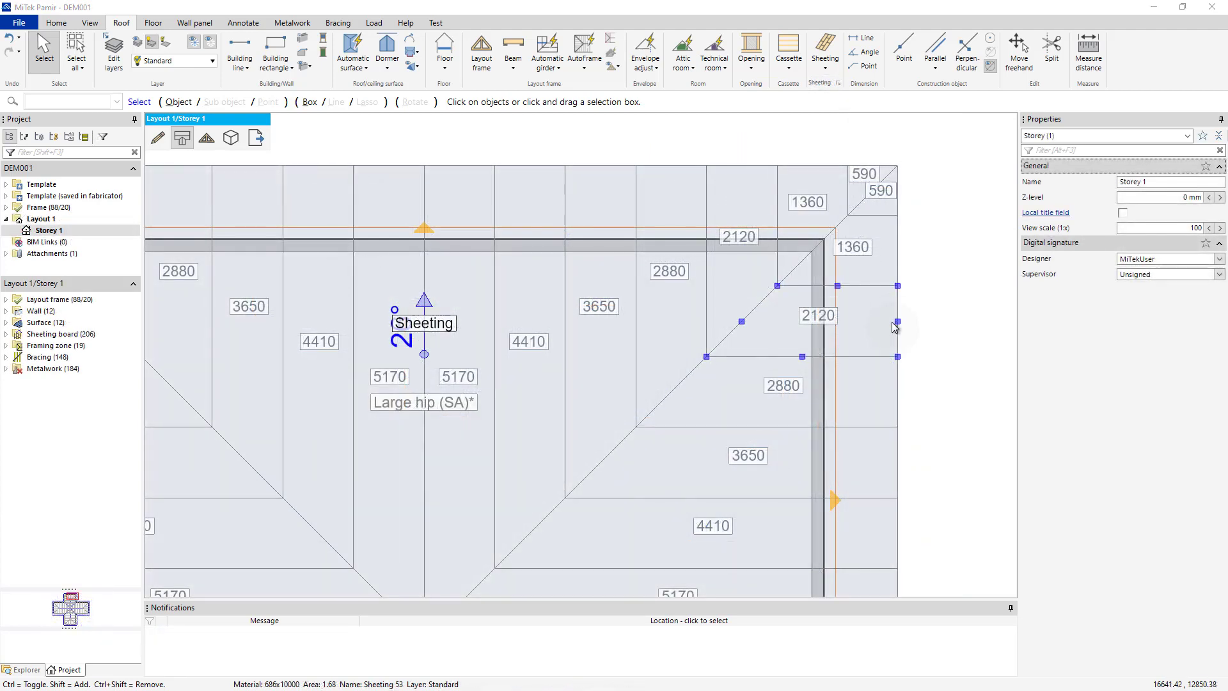
scroll(894, 318, up, 5)
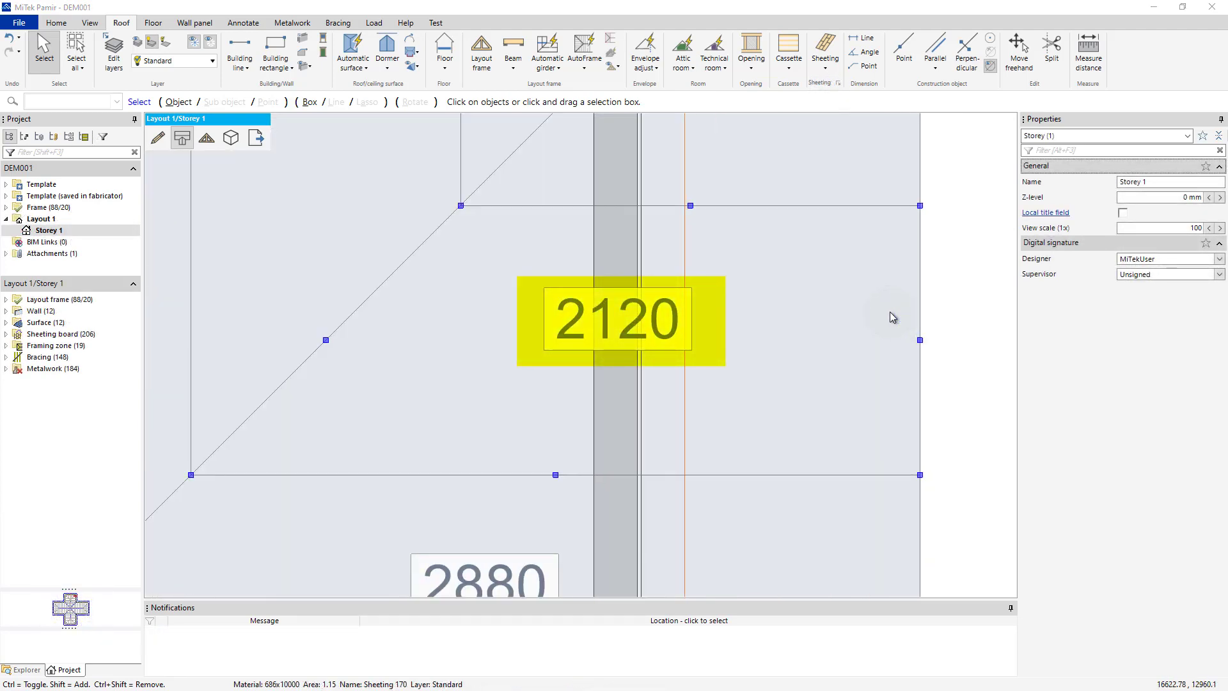
click(1088, 52)
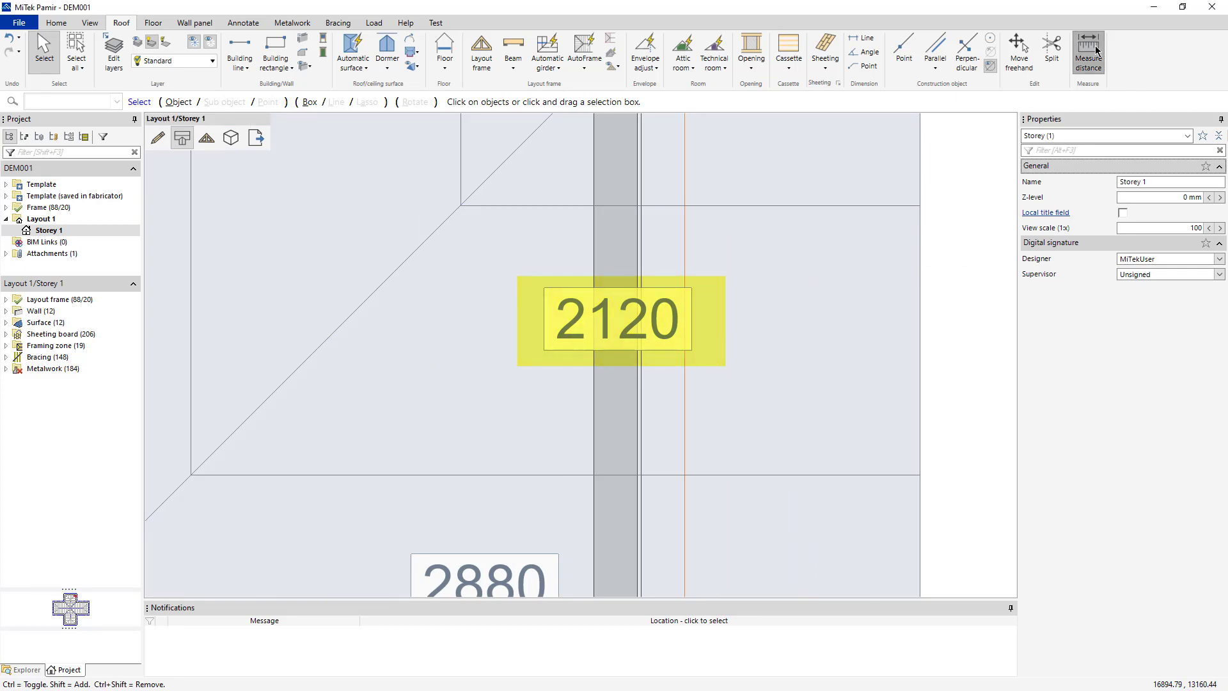
click(920, 475)
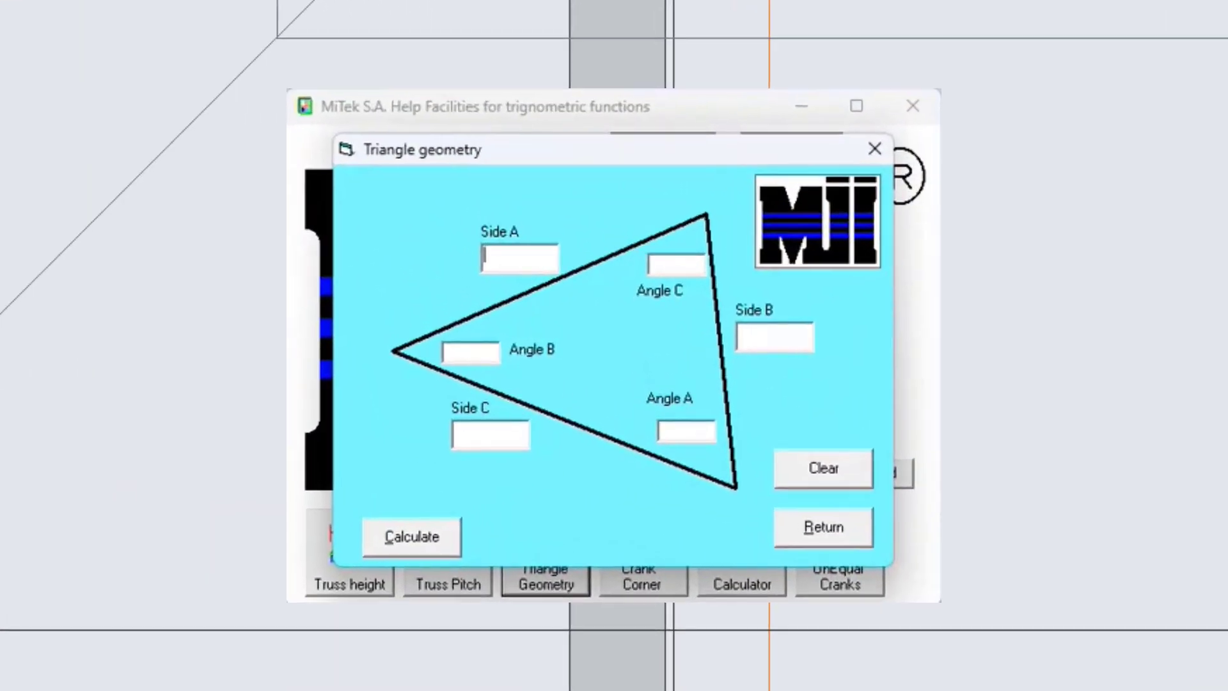
Solve the triangle with side C 1856, angle B 26°, angle A 90° (≈2065), then add 50 for 2115.
click(483, 448)
text(1856)
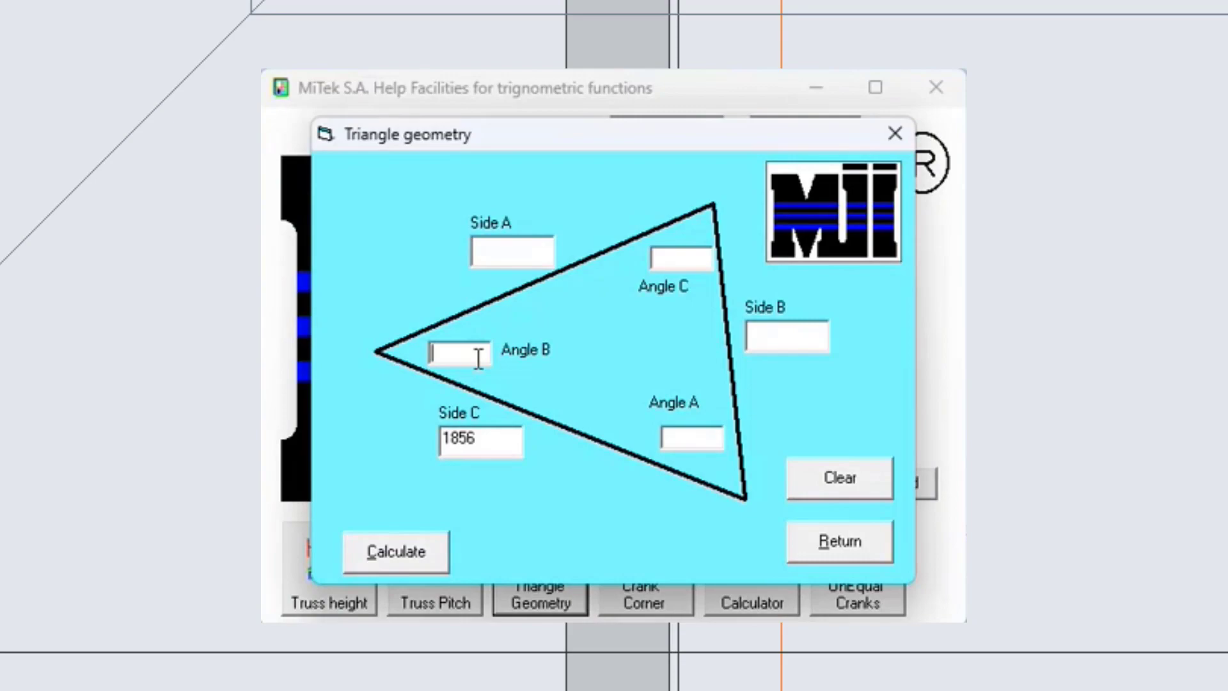
click(478, 356)
text(26)
click(707, 439)
text(90)
click(384, 554)
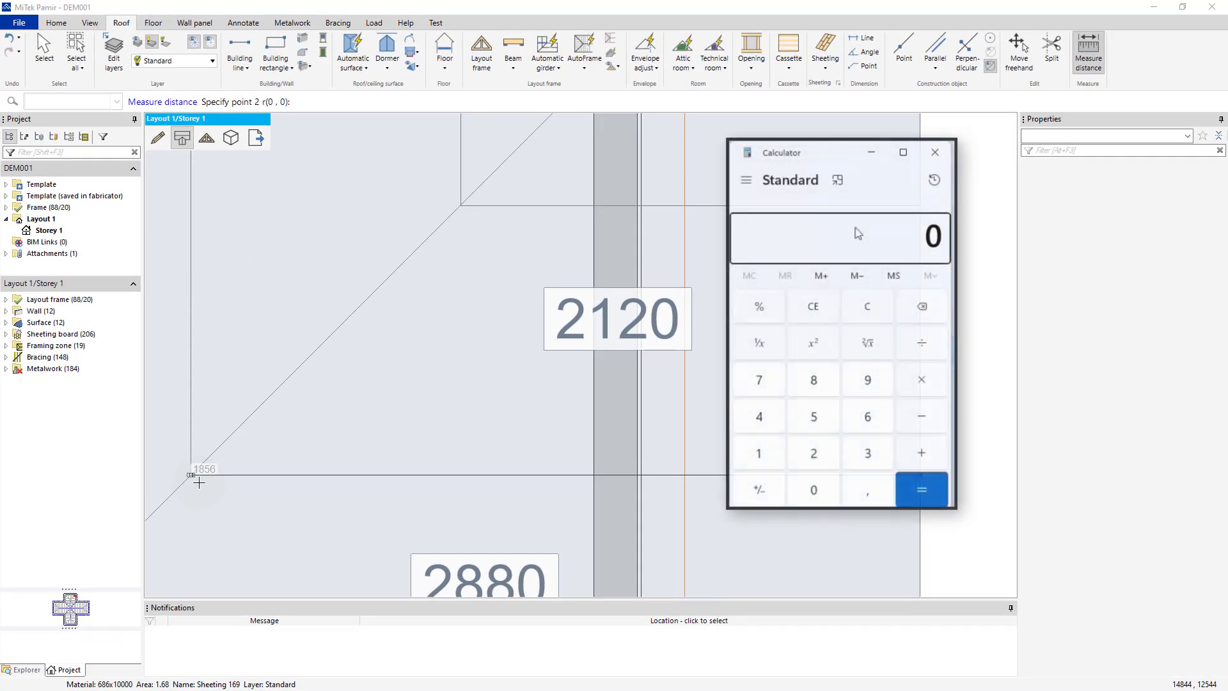
text(2065 + )
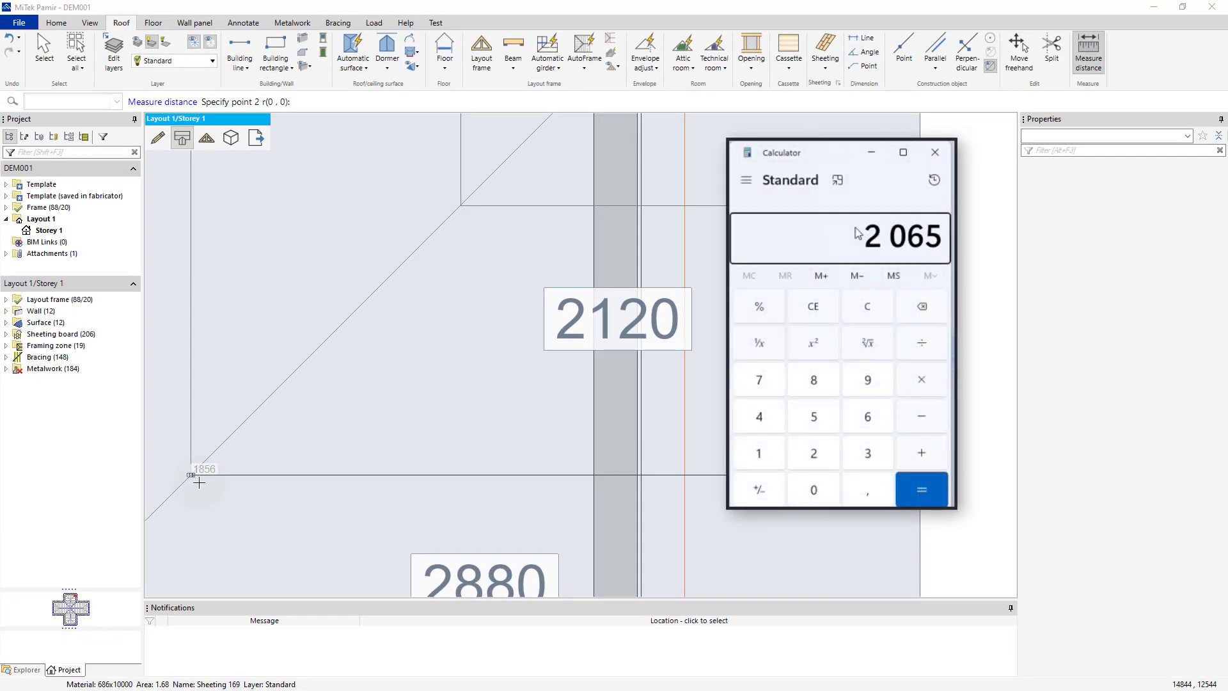
text(50)
key(Return)
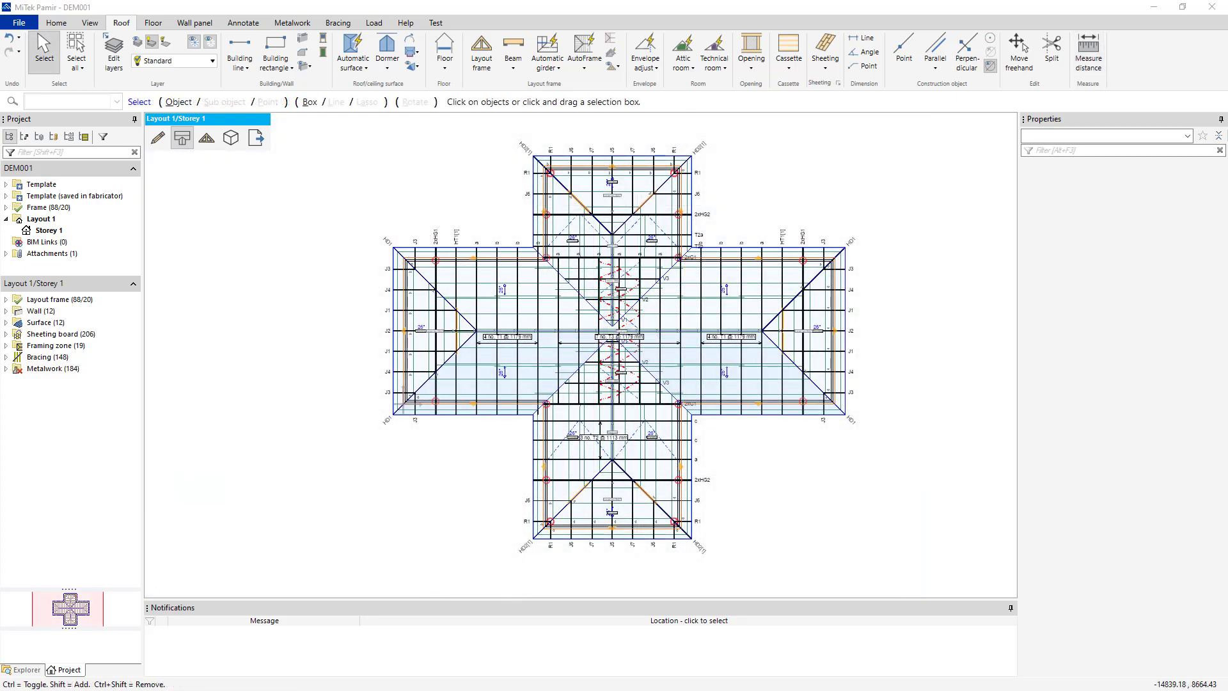
Choose the Sheeting schema in the layout drawing options (F6).
key(F6)
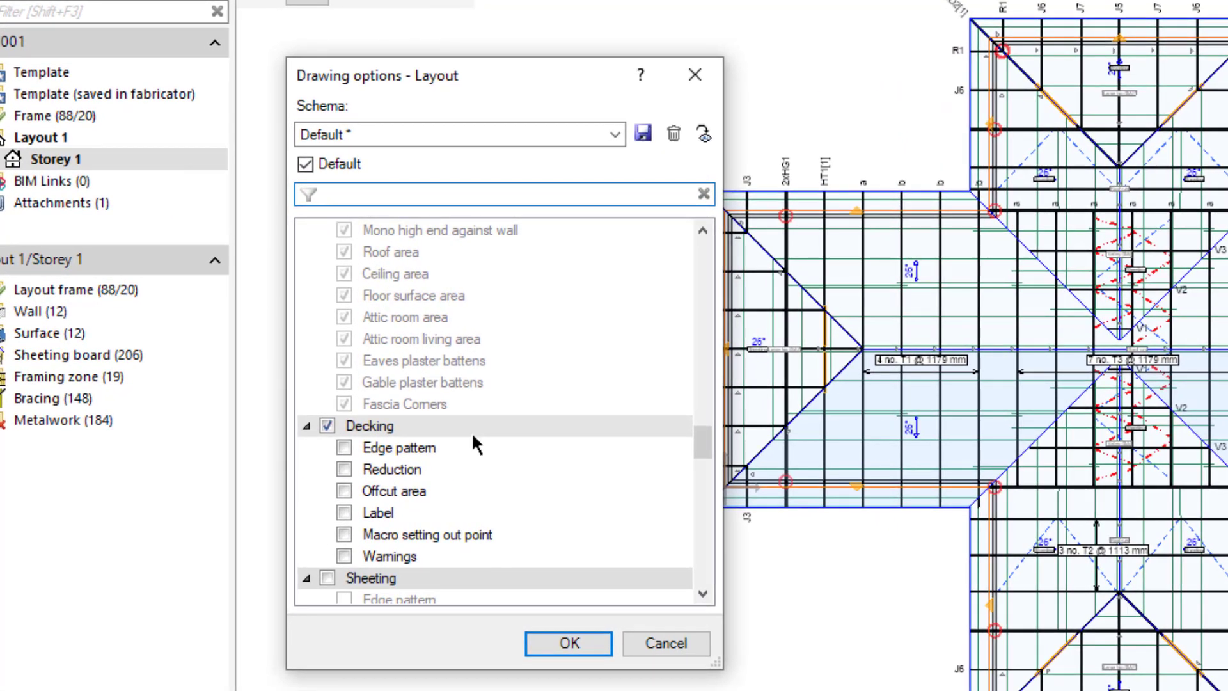
click(618, 134)
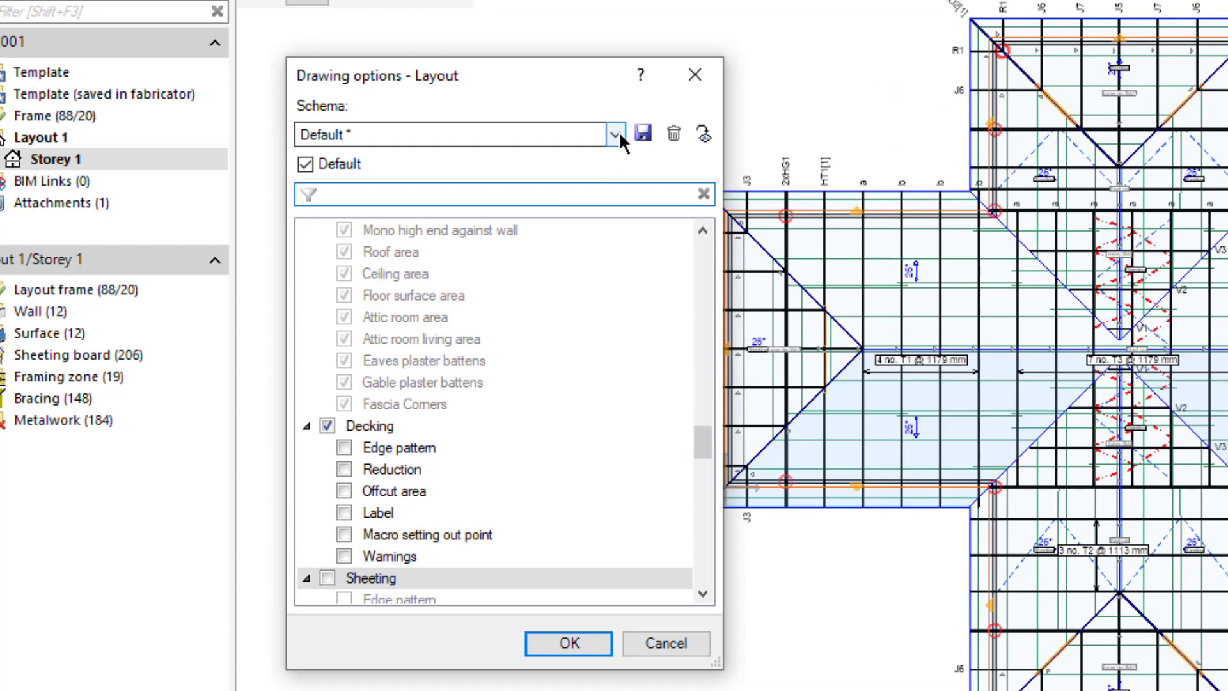
click(616, 132)
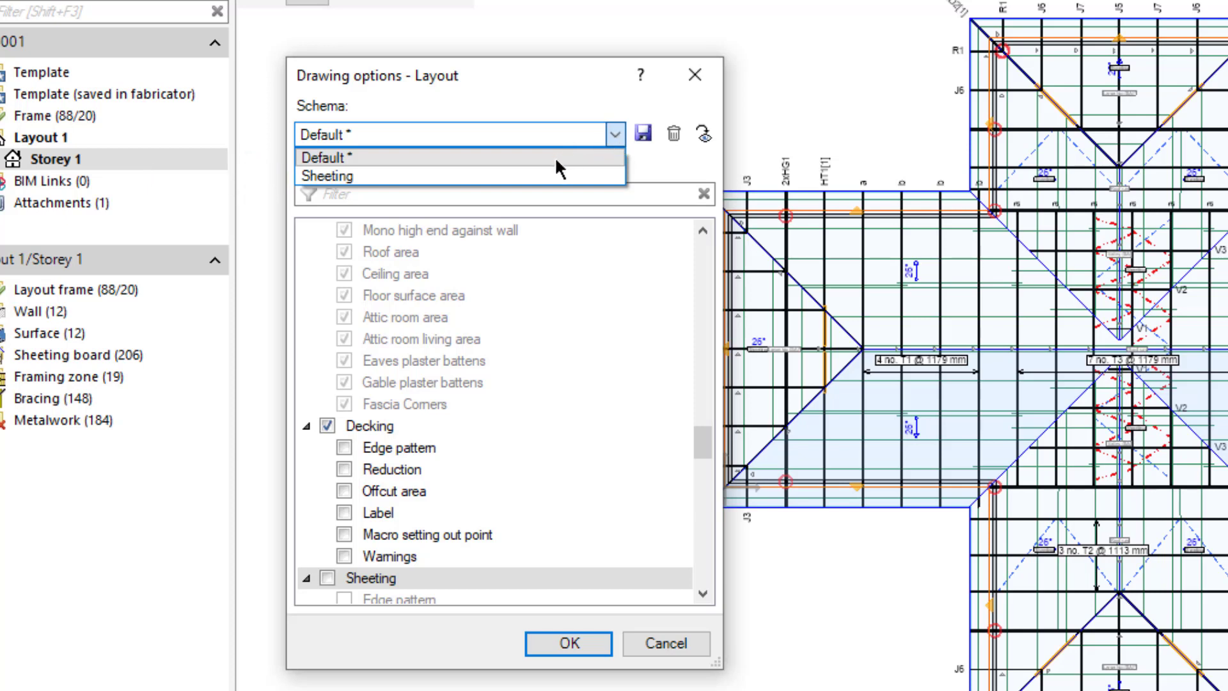
click(541, 178)
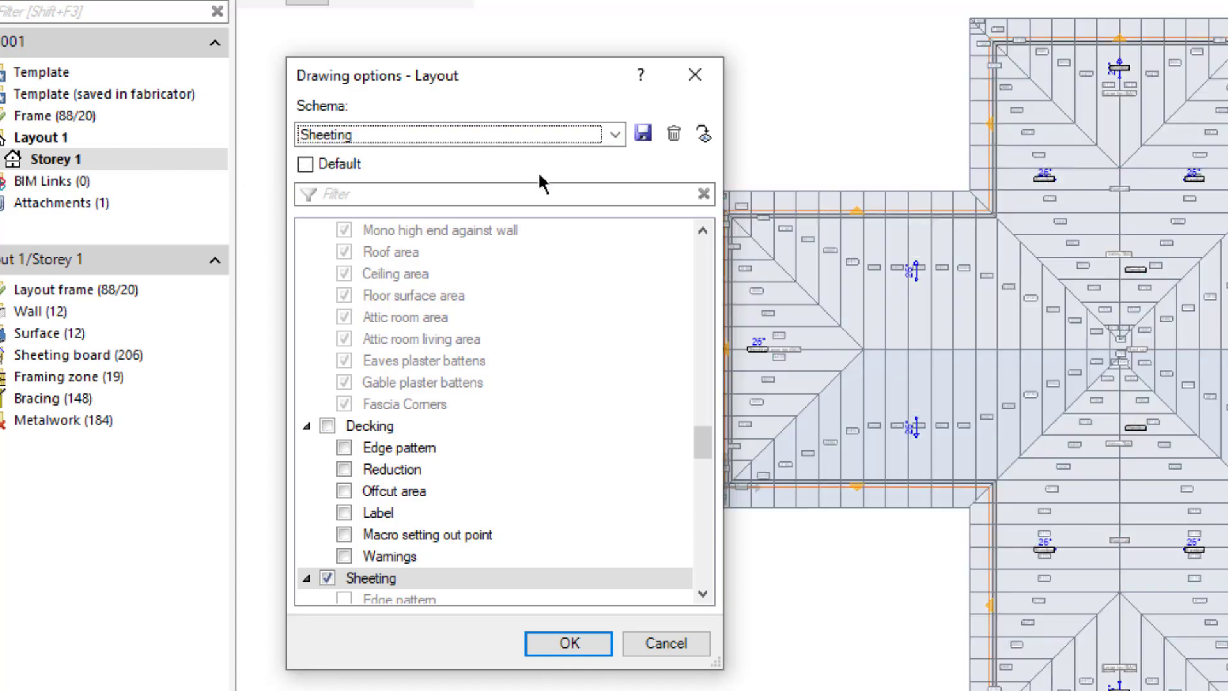
scroll(536, 444, up, 12)
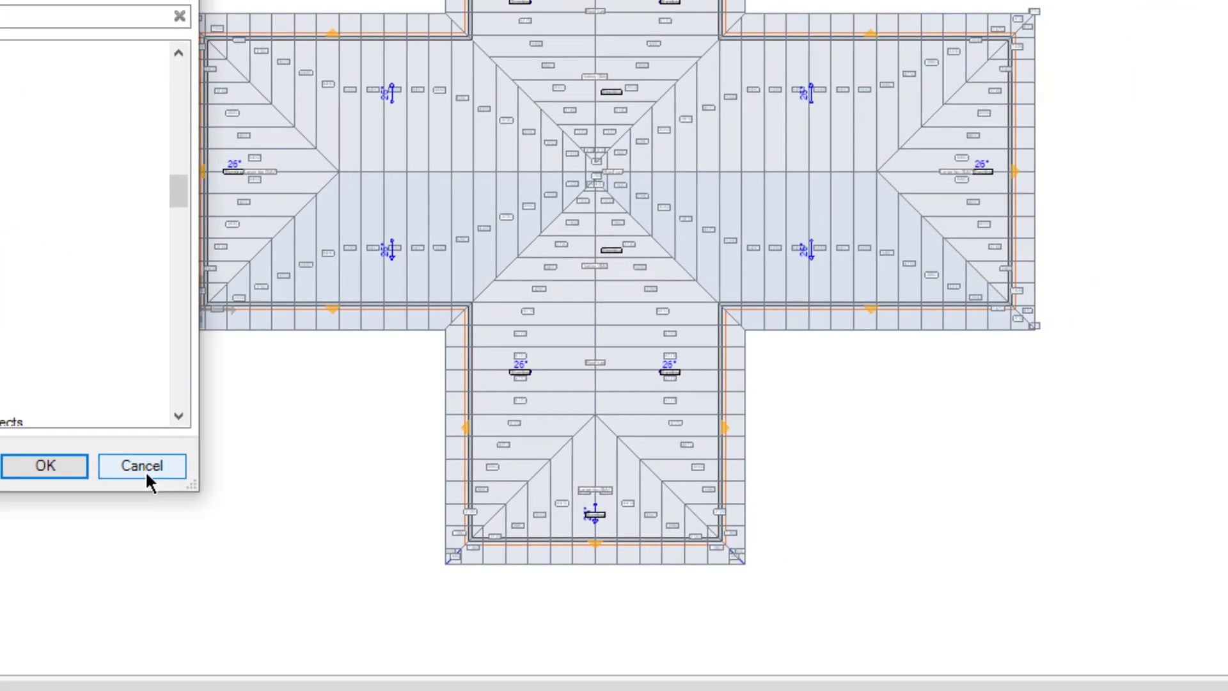
Cancel the drawing options and confirm the hip sheeting zone uses IBR - 686x10000 material.
click(666, 643)
scroll(575, 499, up, 5)
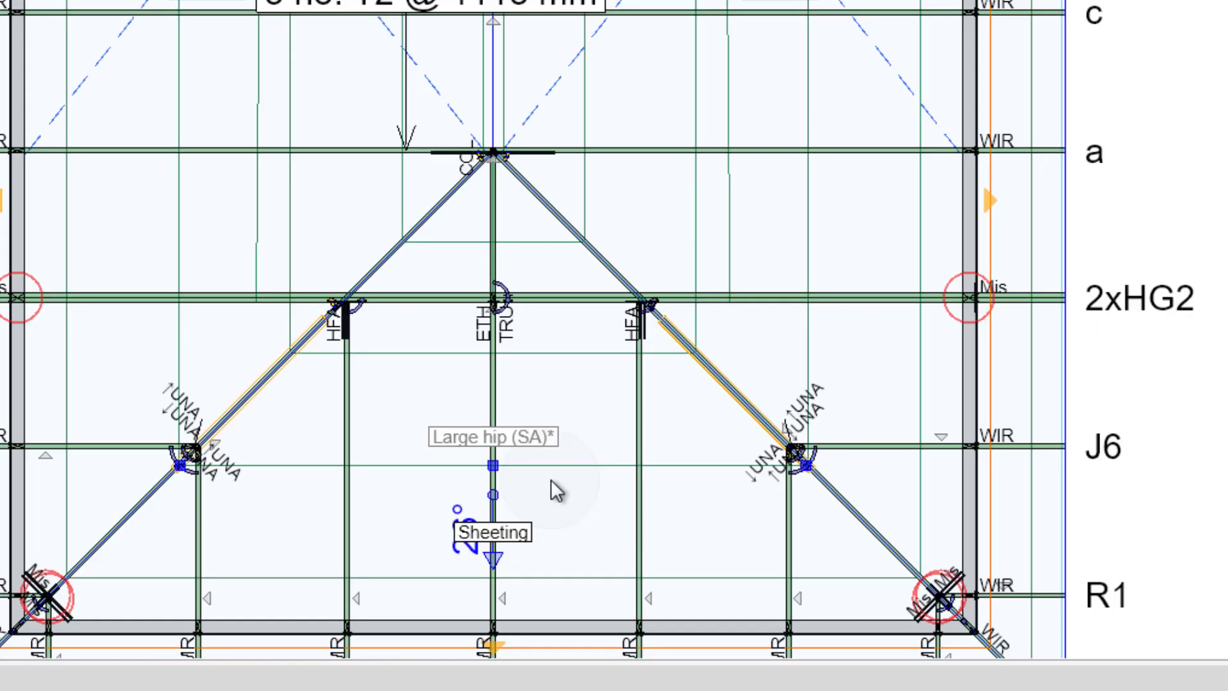
click(476, 533)
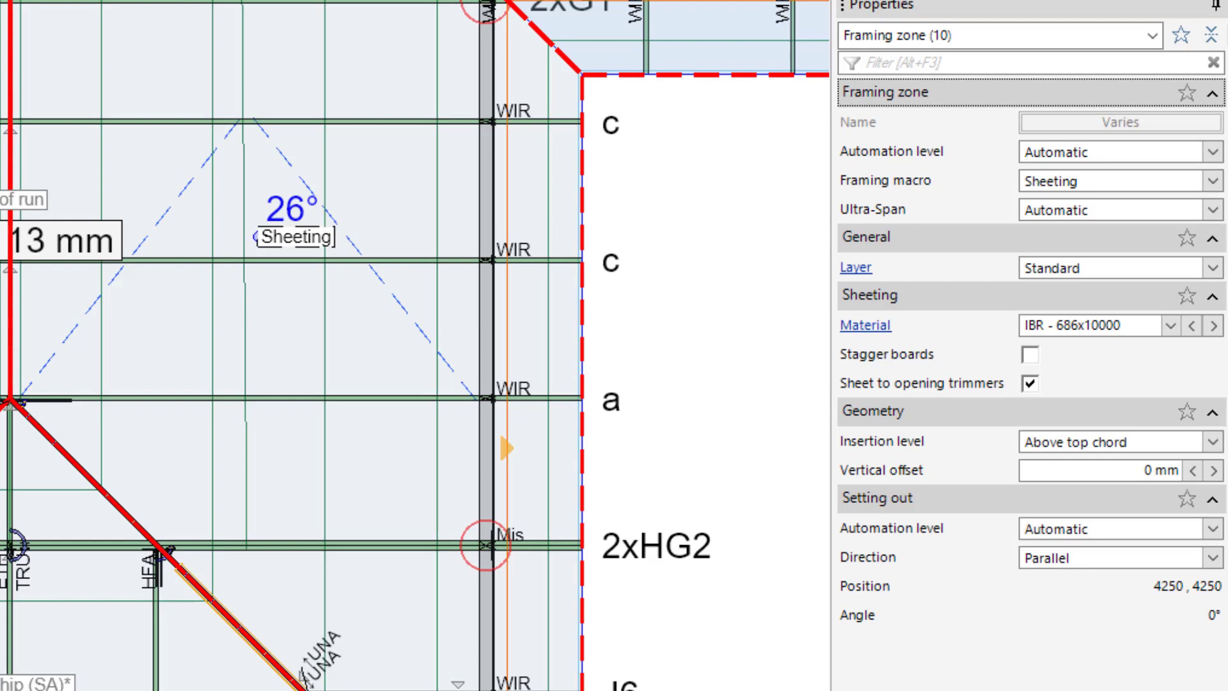
click(1168, 325)
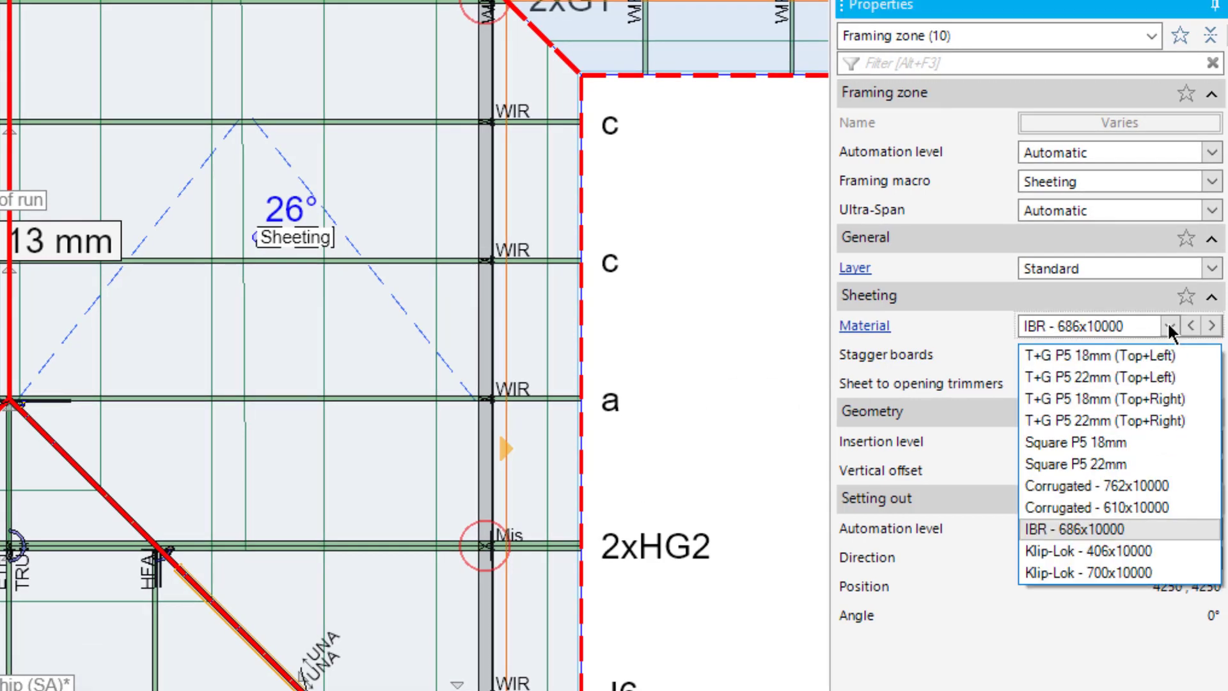
click(1168, 325)
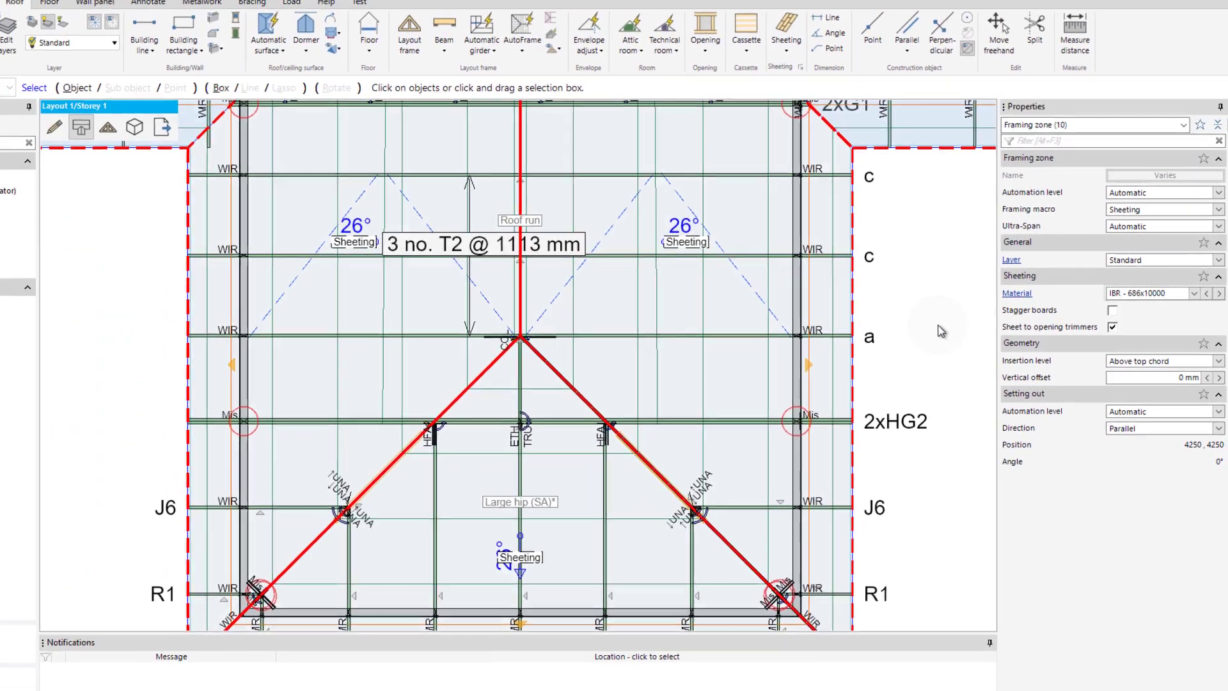
click(900, 335)
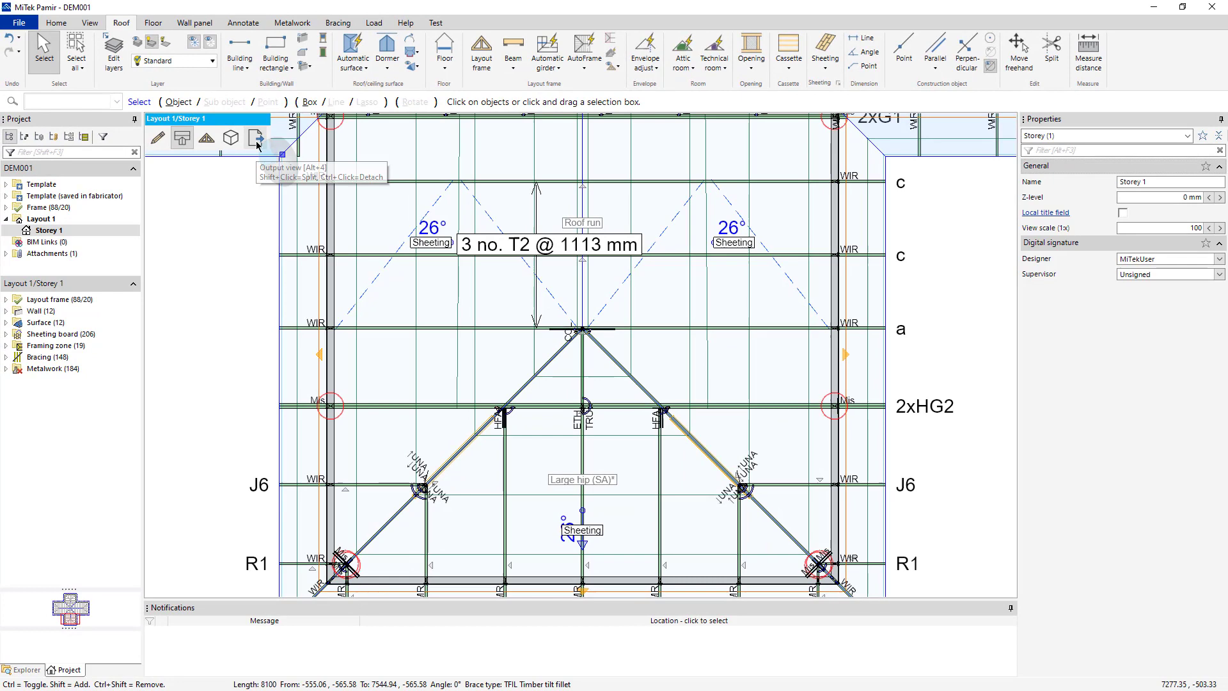
On the A3 output page, preview the Sheeting Only schema for the drawing group and cancel it.
click(256, 145)
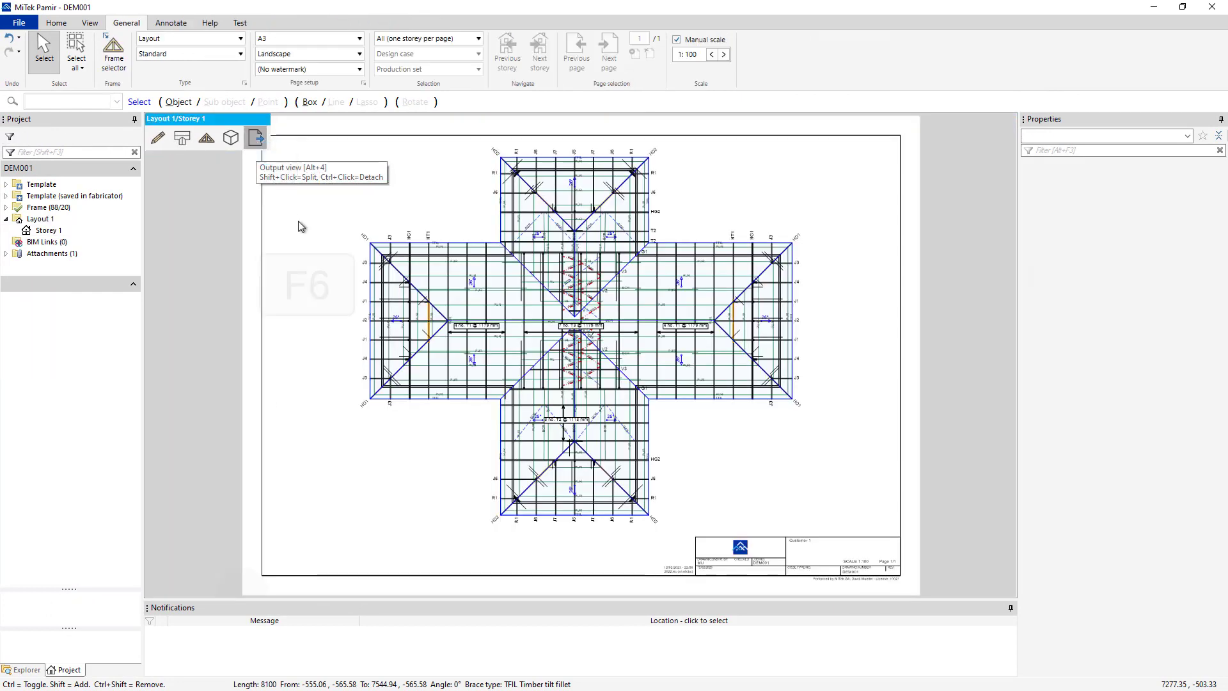
key(F6)
click(302, 237)
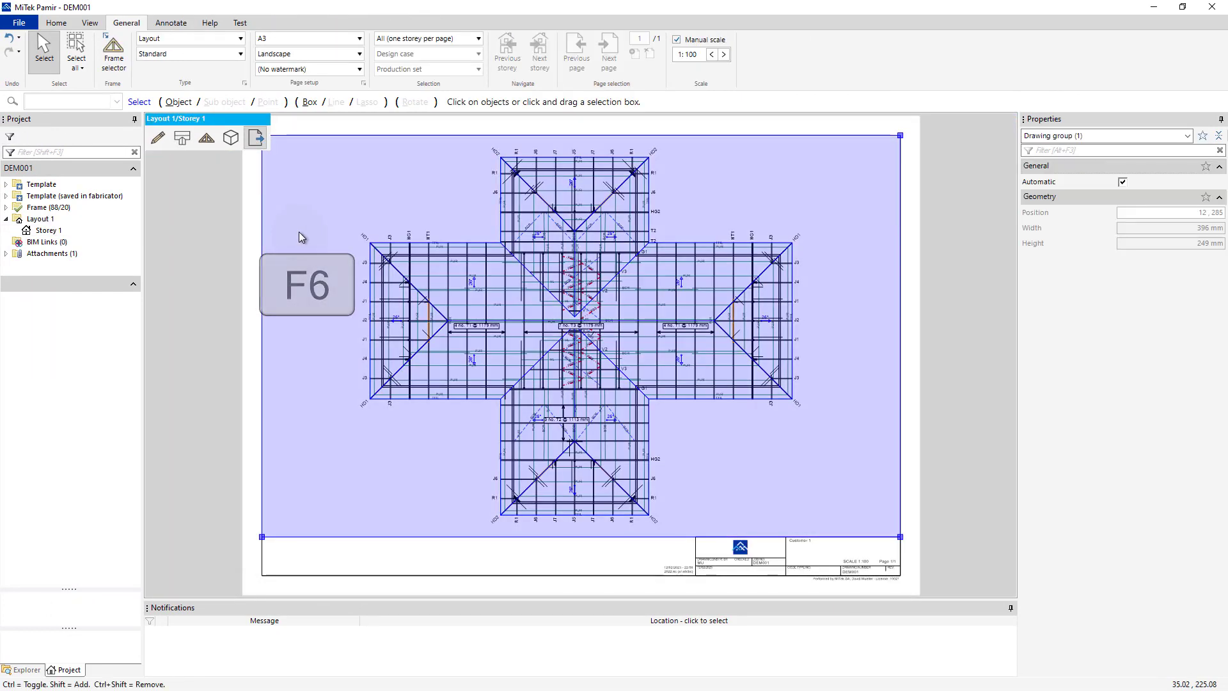
double_click(298, 232)
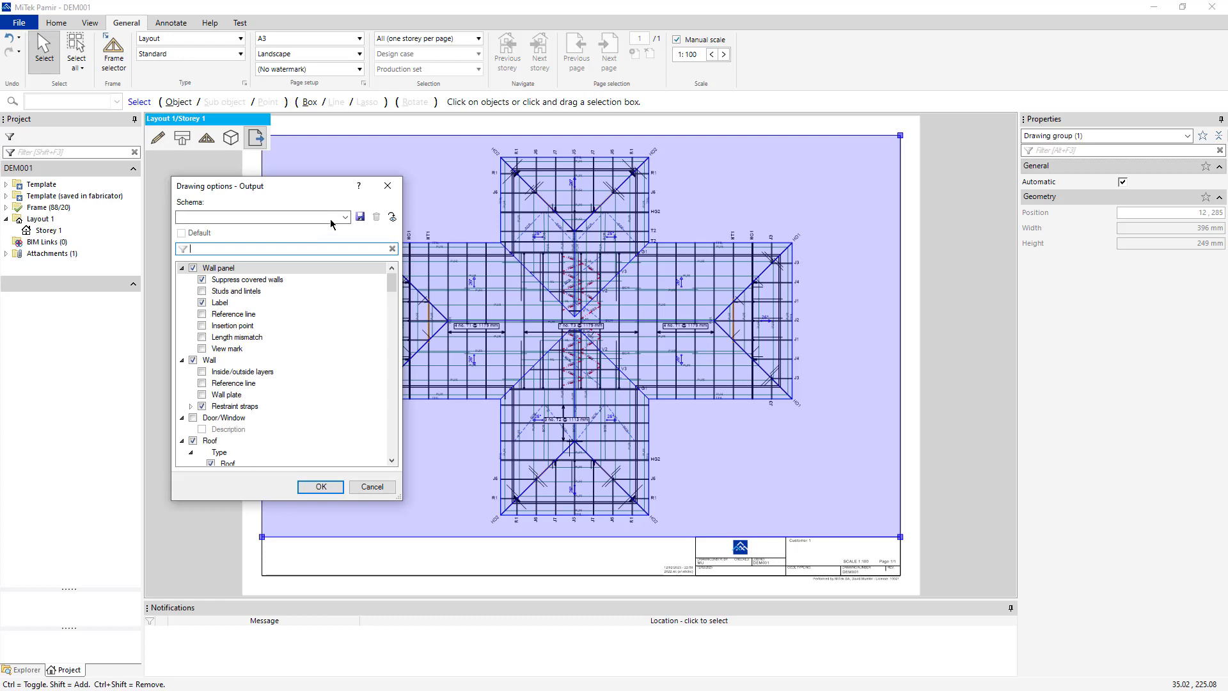
click(345, 219)
click(288, 239)
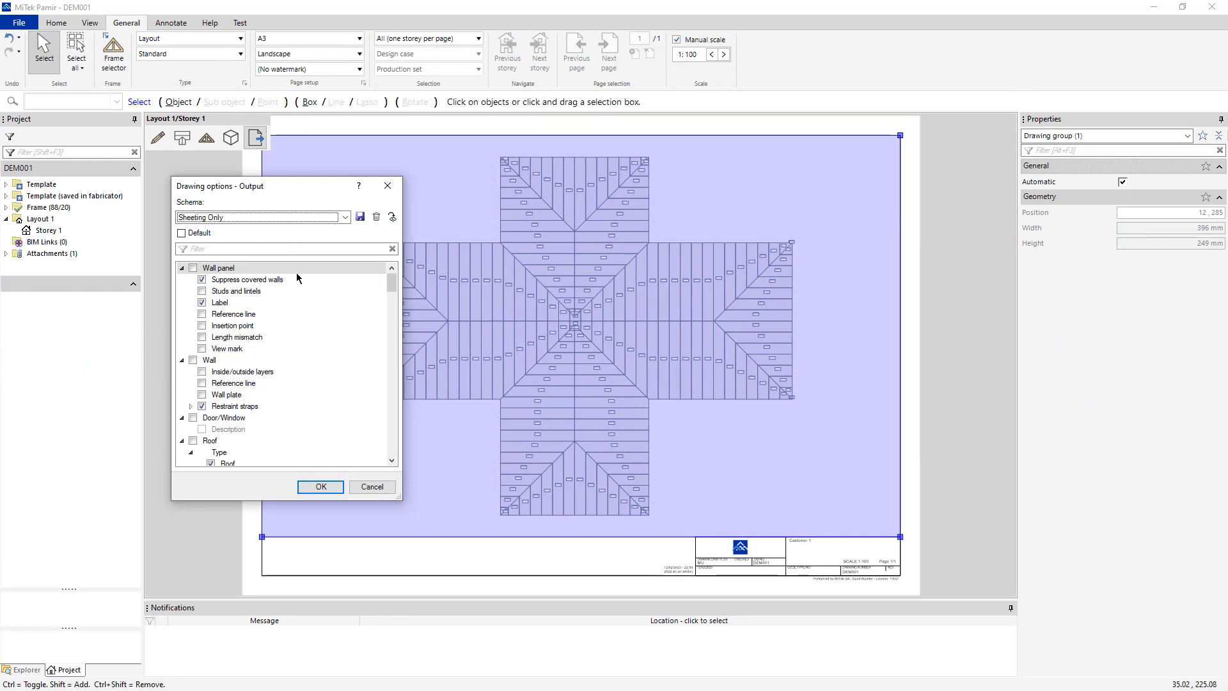
click(374, 487)
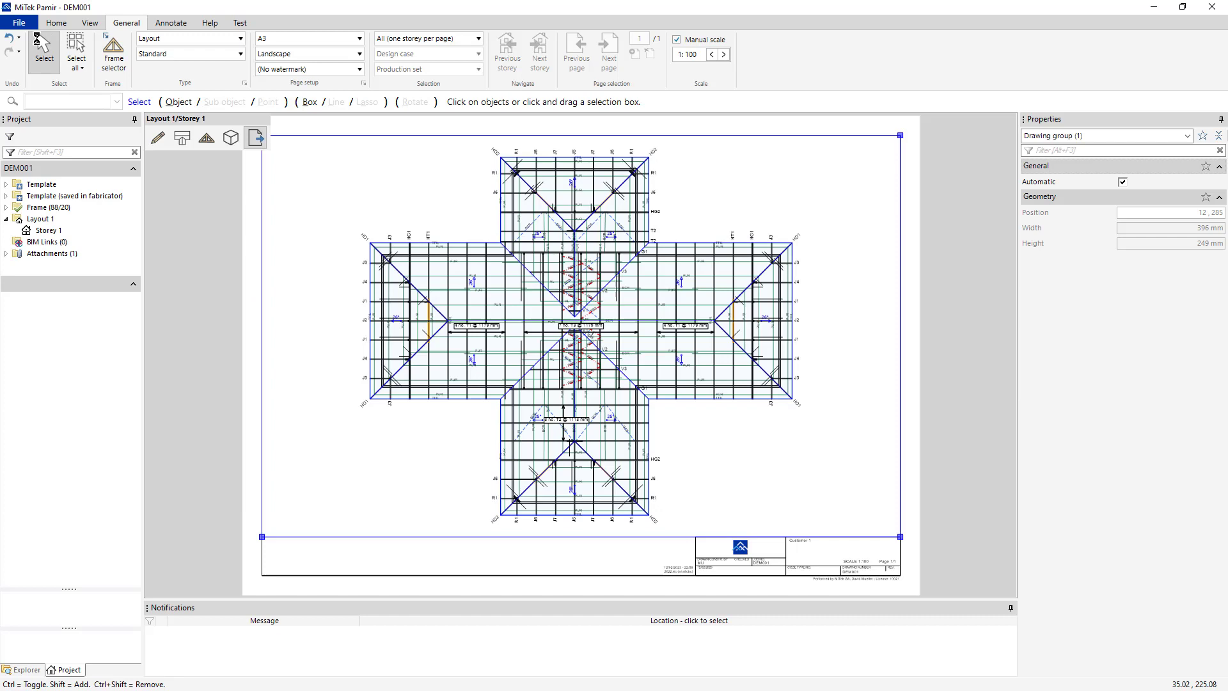
Verify Project data (Excel) outputs to Disk in the ProjectDataExport path, leaving settings unchanged.
click(23, 25)
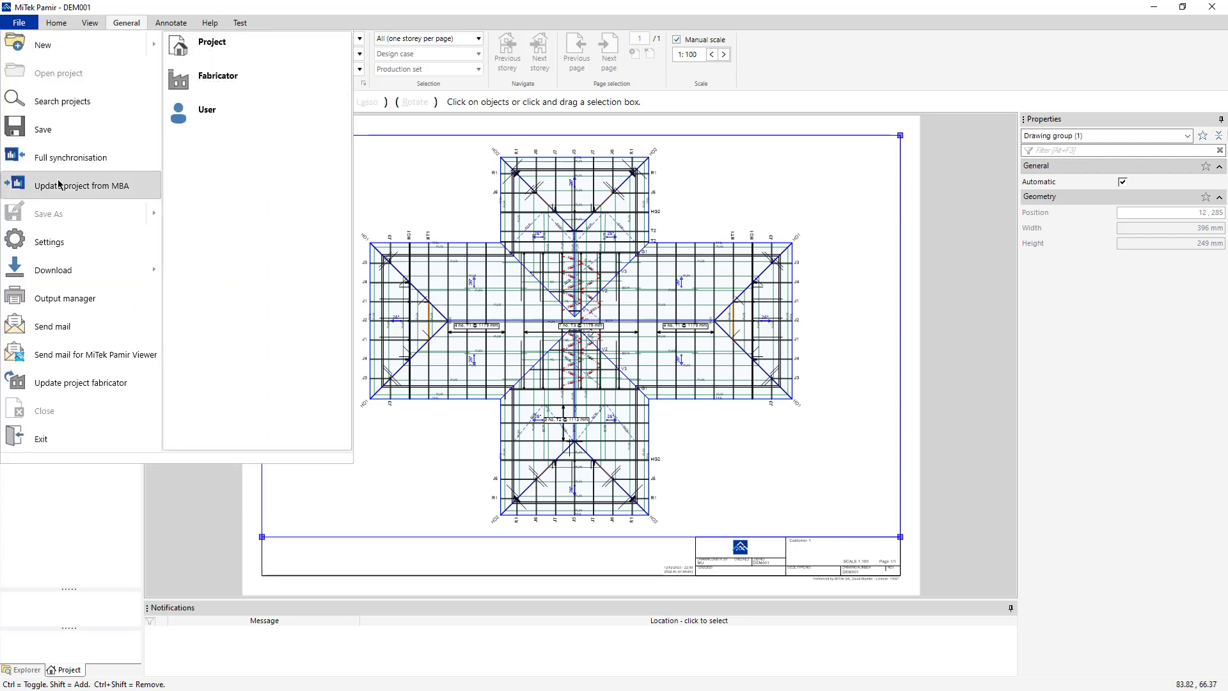
click(211, 41)
click(220, 78)
text(path)
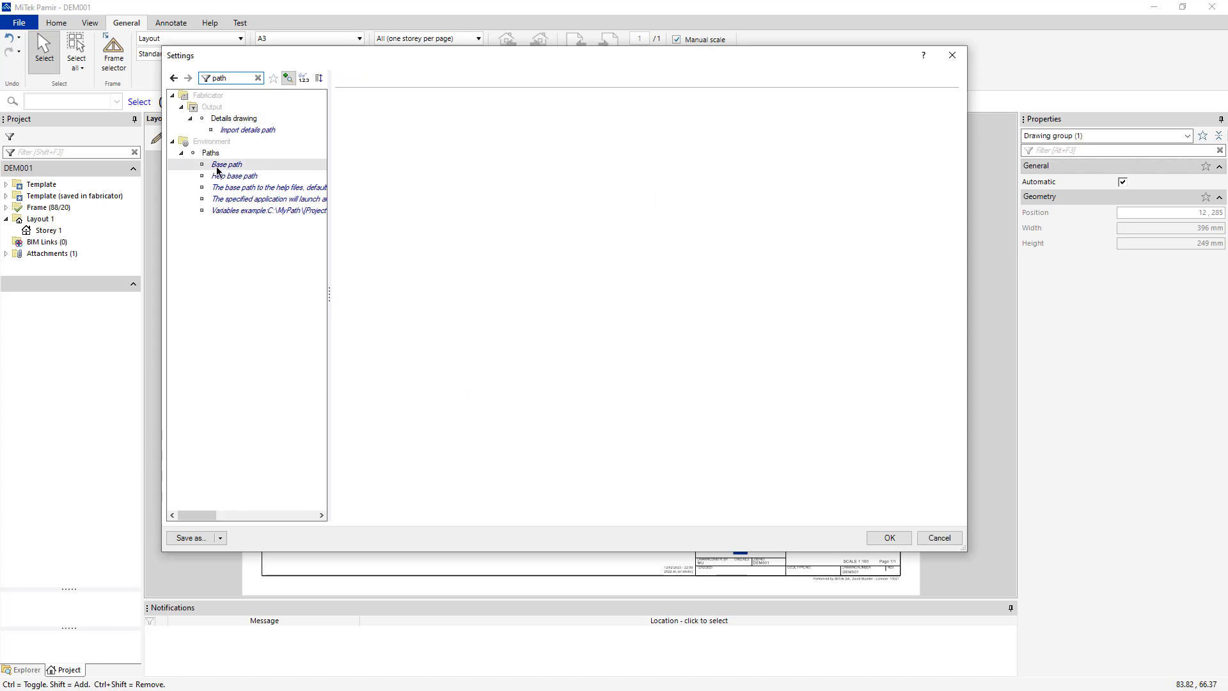
click(218, 167)
scroll(608, 212, up, 3)
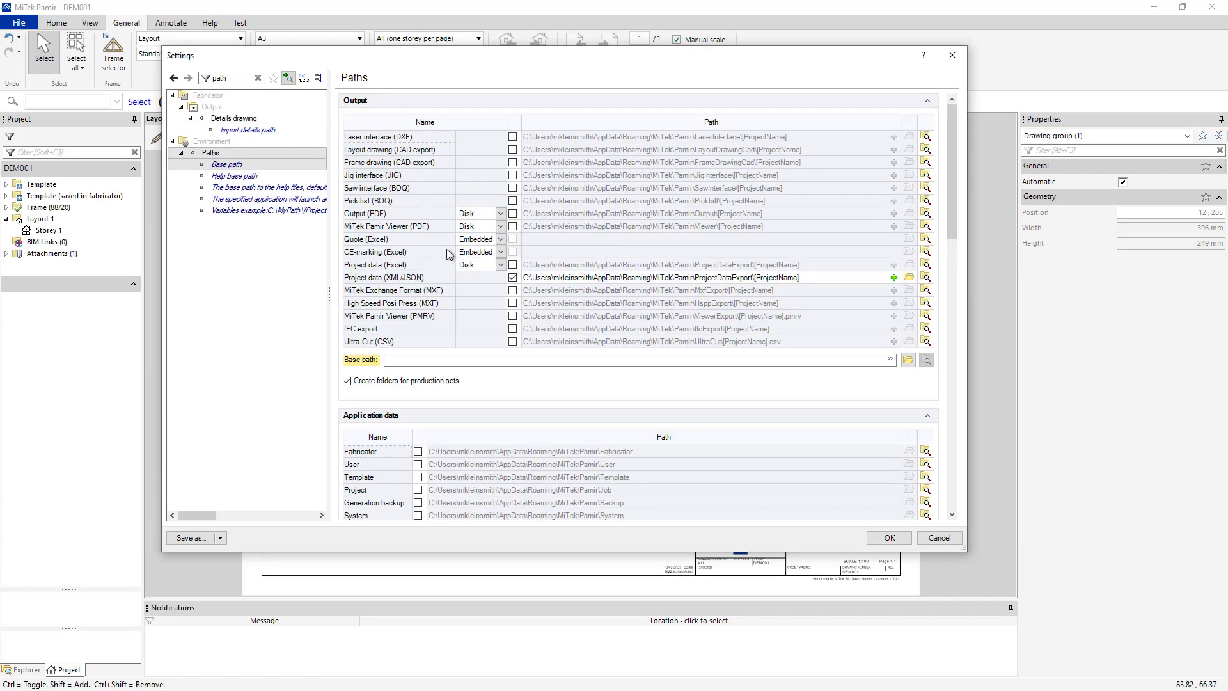
click(415, 266)
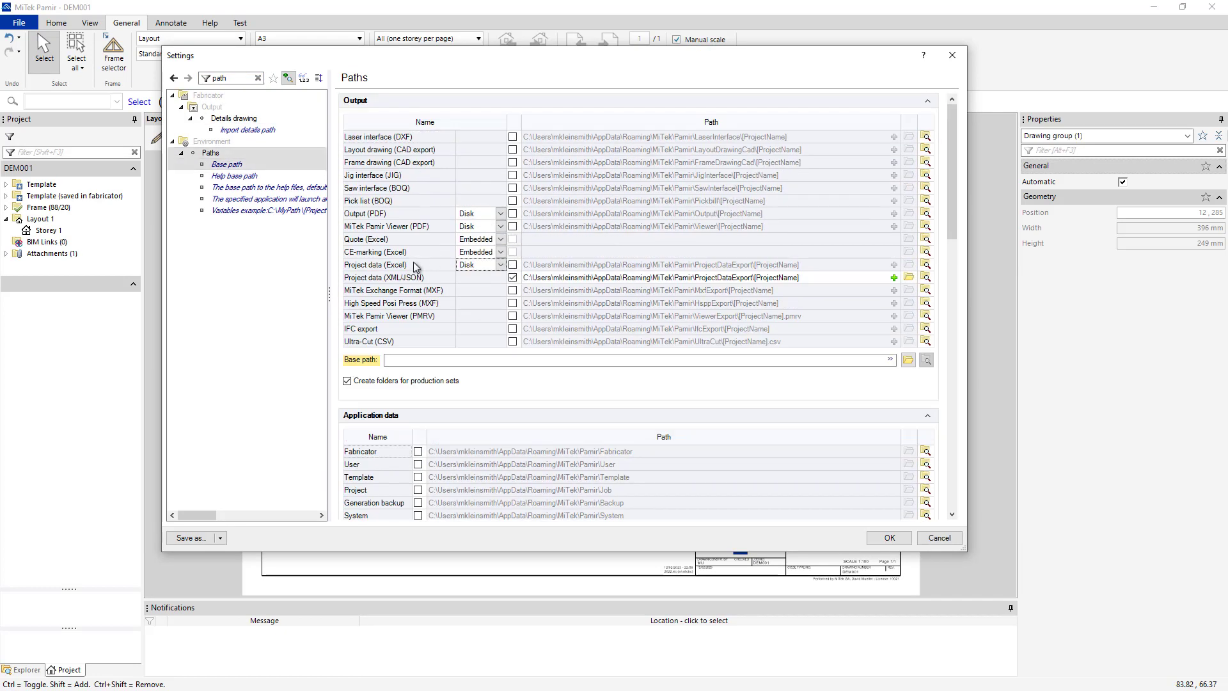
click(503, 265)
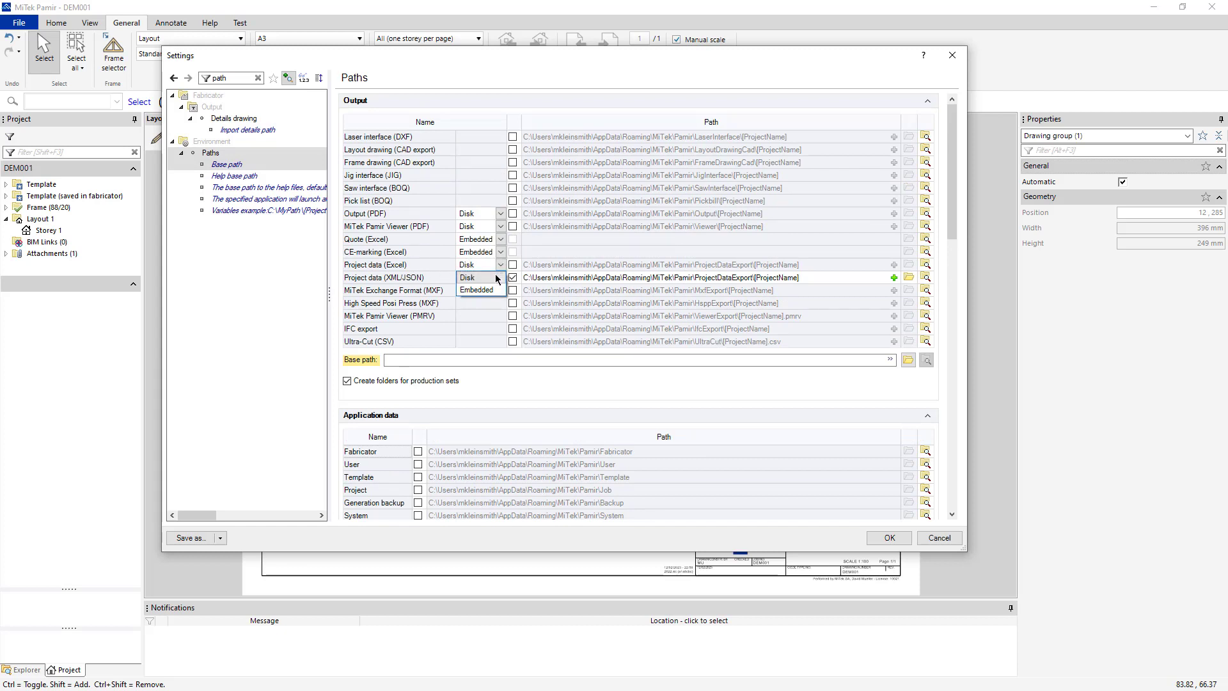
click(496, 277)
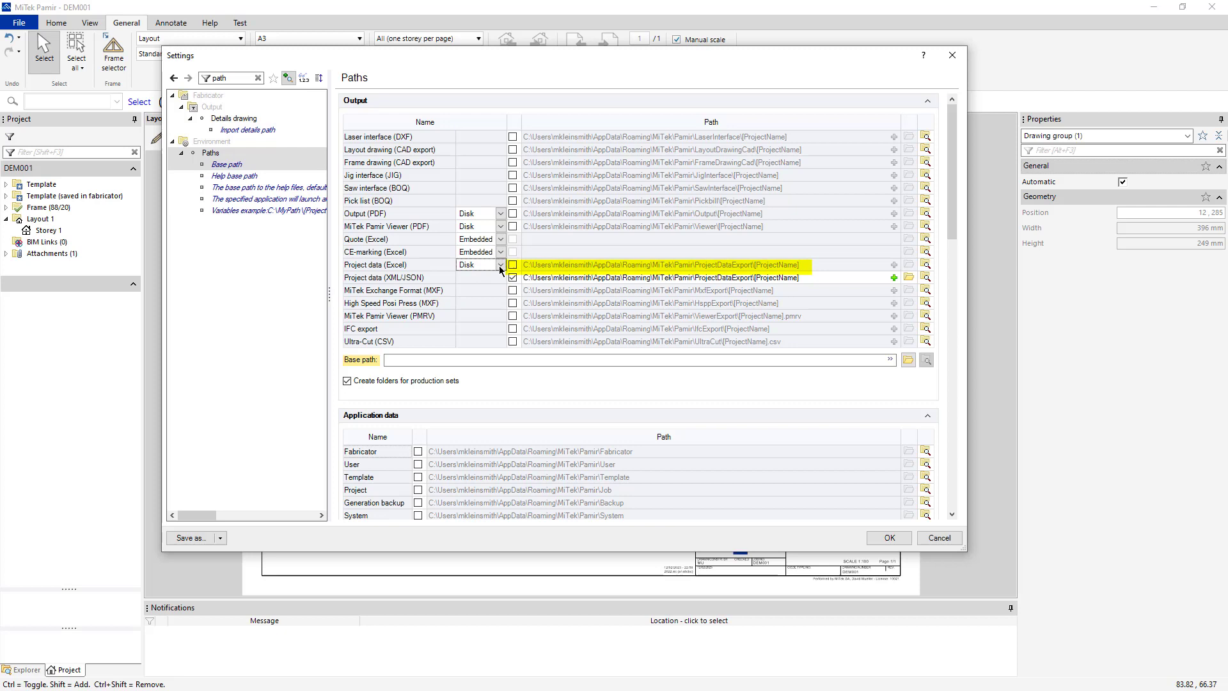
click(940, 538)
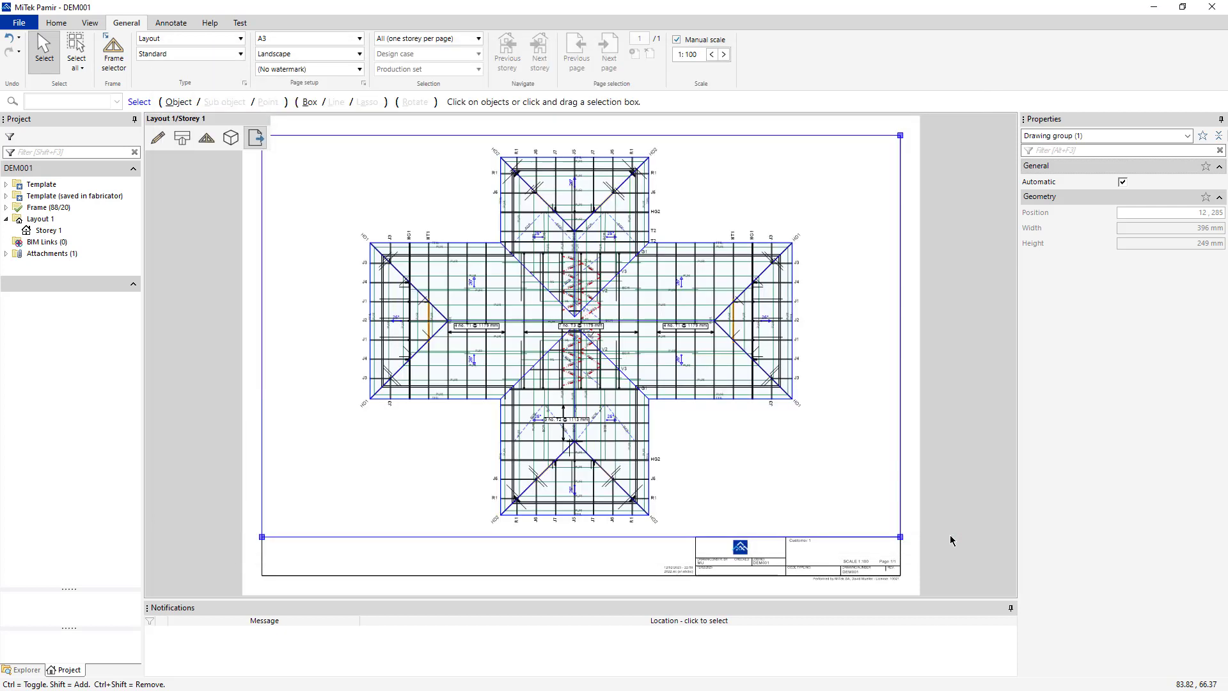
Export project data as Excel with Ctrl+P and open the resulting DEM001.xlsm workbook.
click(951, 540)
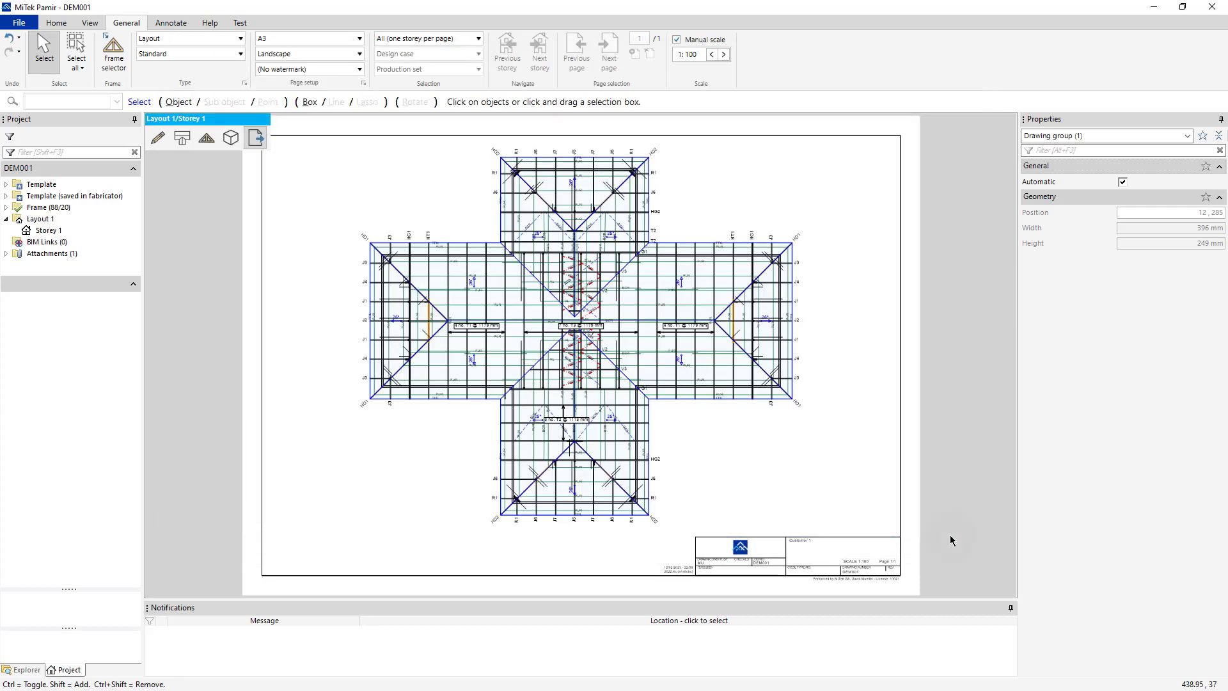
key(ctrl+p)
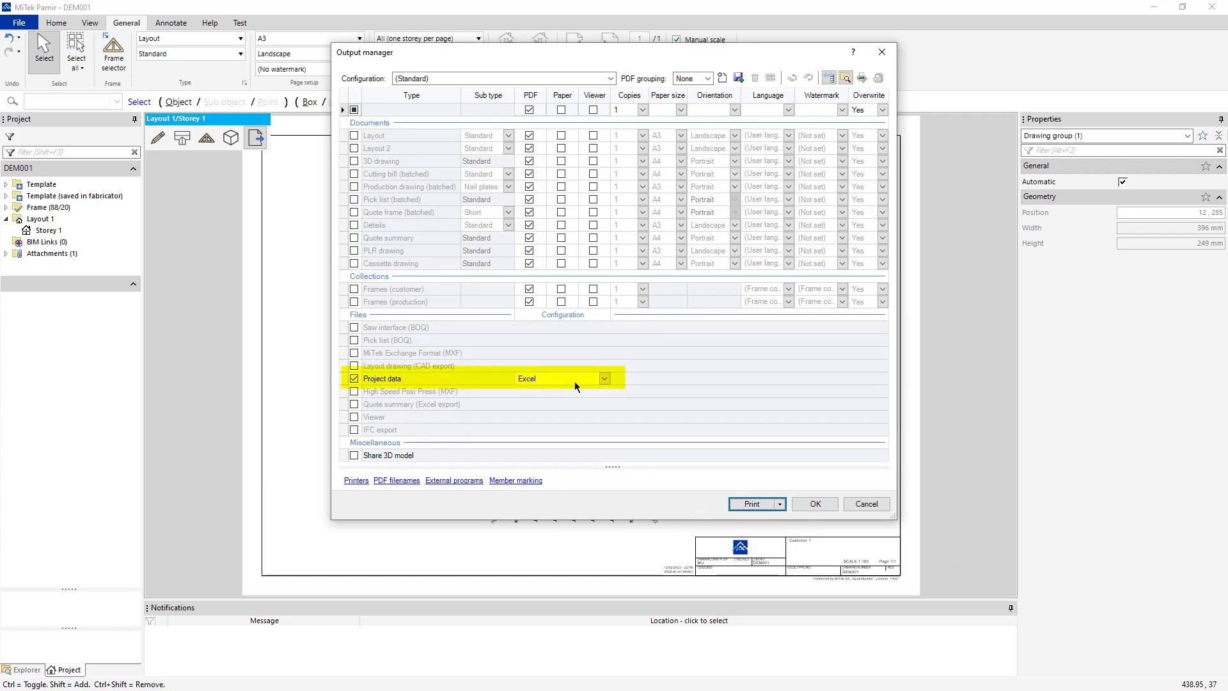
click(600, 378)
click(600, 378)
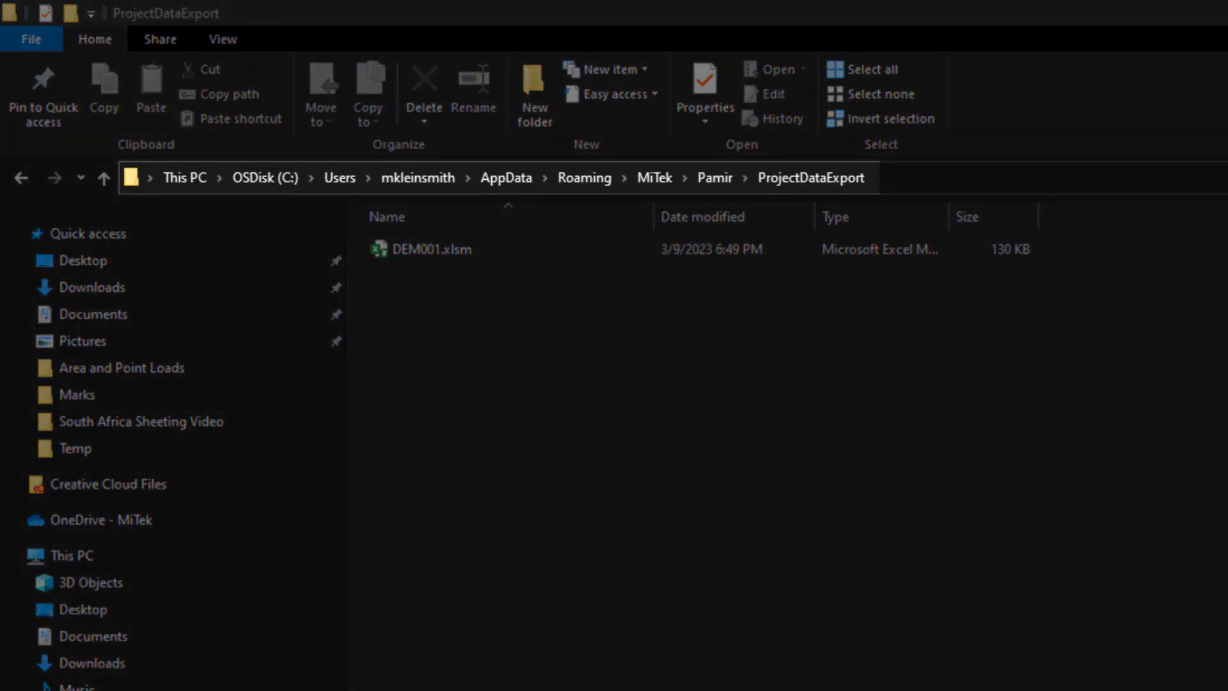
double_click(425, 252)
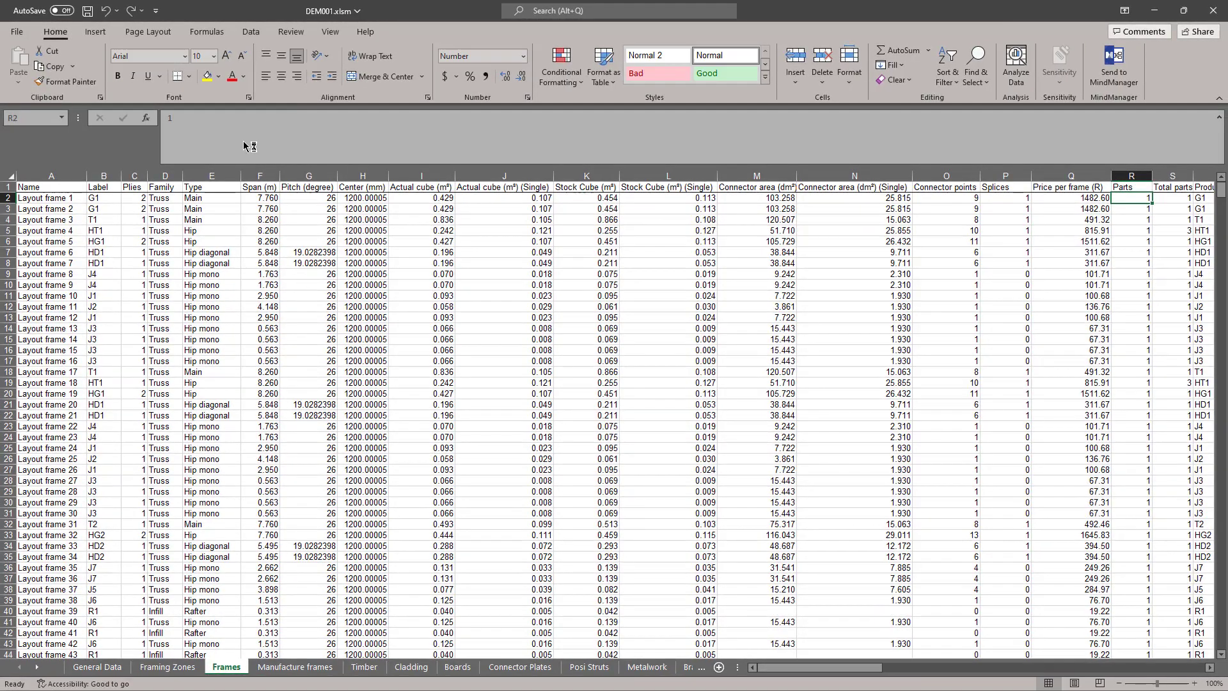
Open the Sheeting worksheet and scroll through the SHEETING ORDER lengths, quantities and totals.
click(37, 667)
click(36, 667)
click(36, 667)
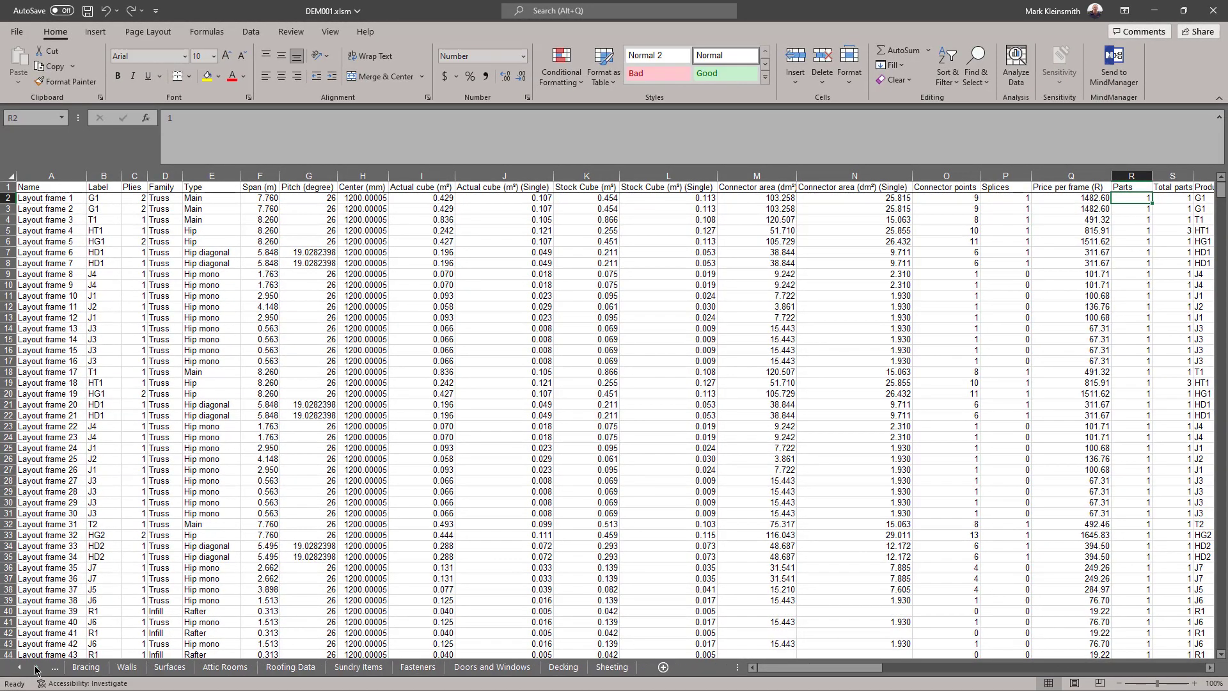
click(614, 667)
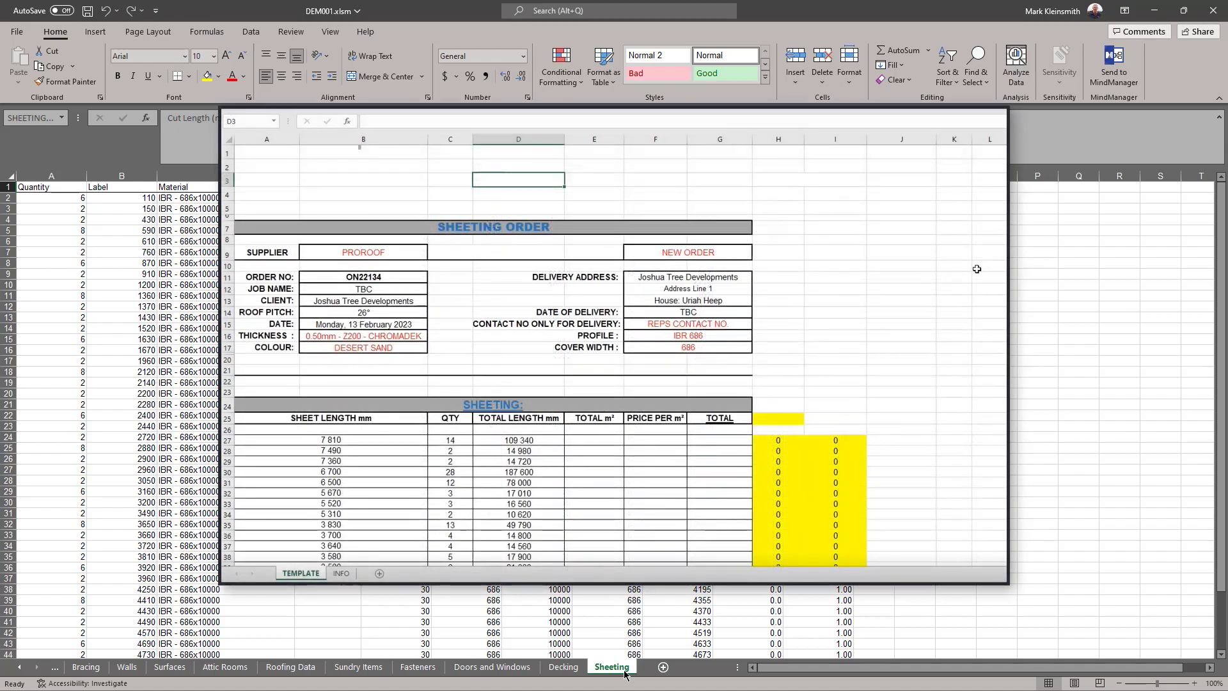
scroll(977, 268, down, 20)
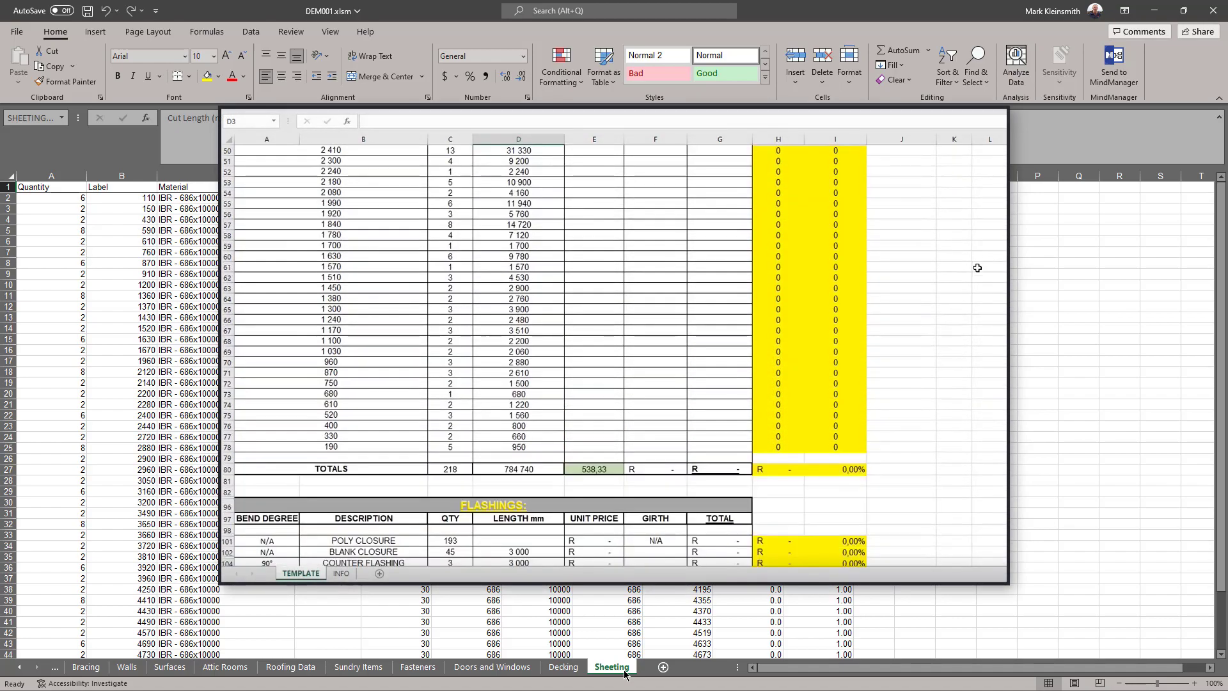
scroll(978, 268, down, 5)
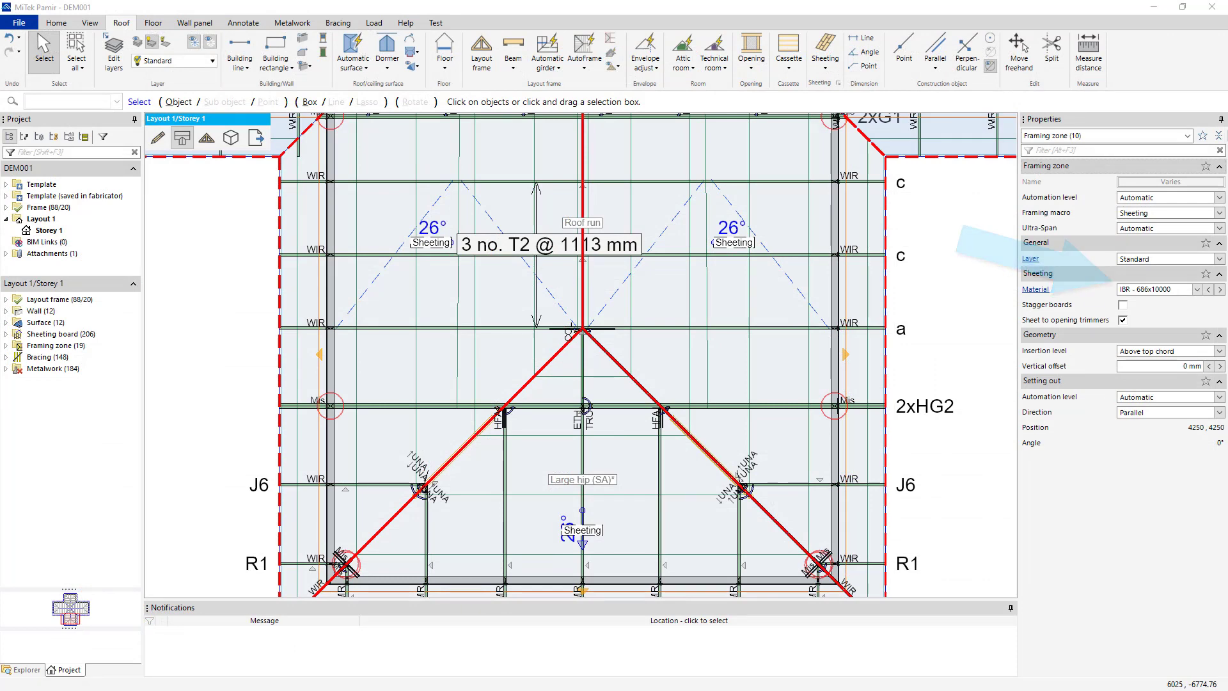
Deselect the framing zone and view the Sheeting/Decking materials in settings filtered by 'sheet'.
key(F4)
click(195, 378)
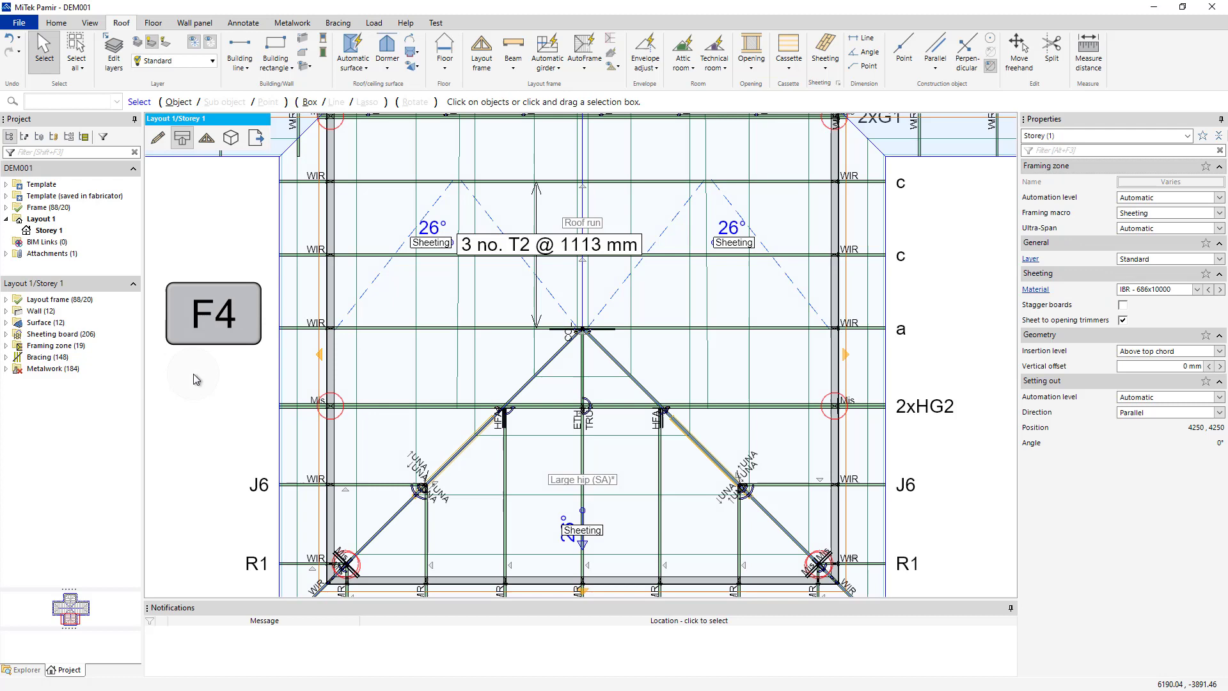
key(ctrl+alt+s)
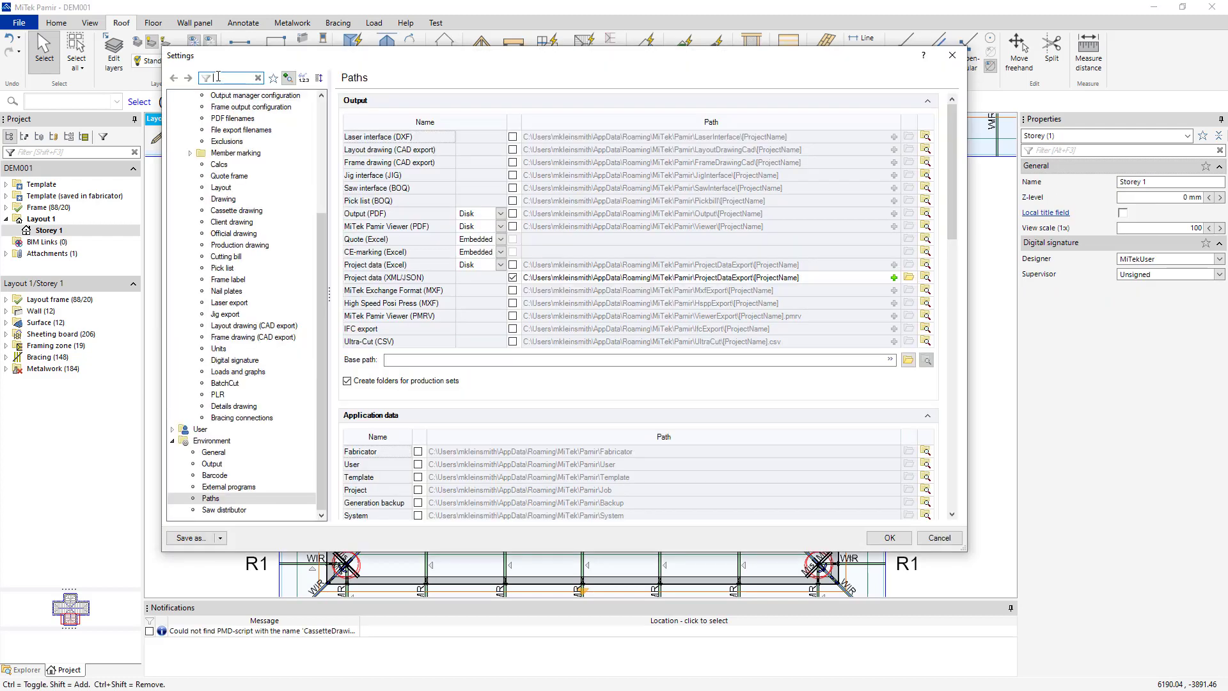
text(sheet)
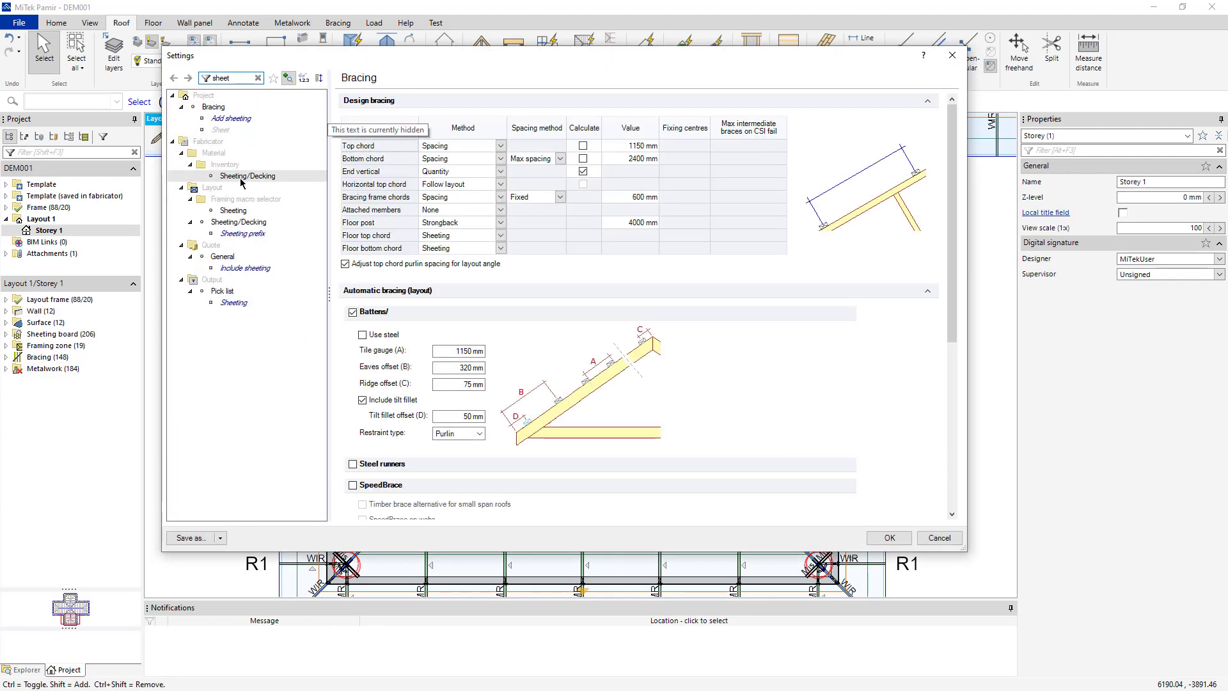
click(242, 177)
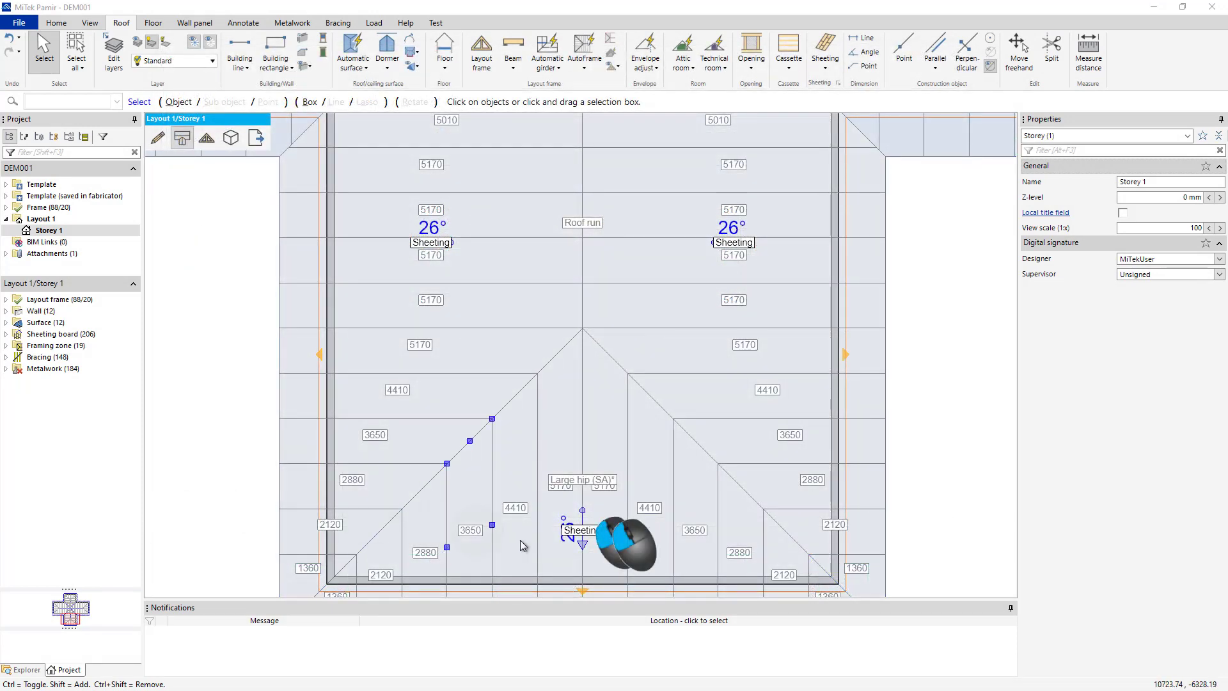
Switch the selected framing zones from IBR 686x10000 to Corrugated - 762x10000 sheeting, then open the material definitions.
click(586, 536)
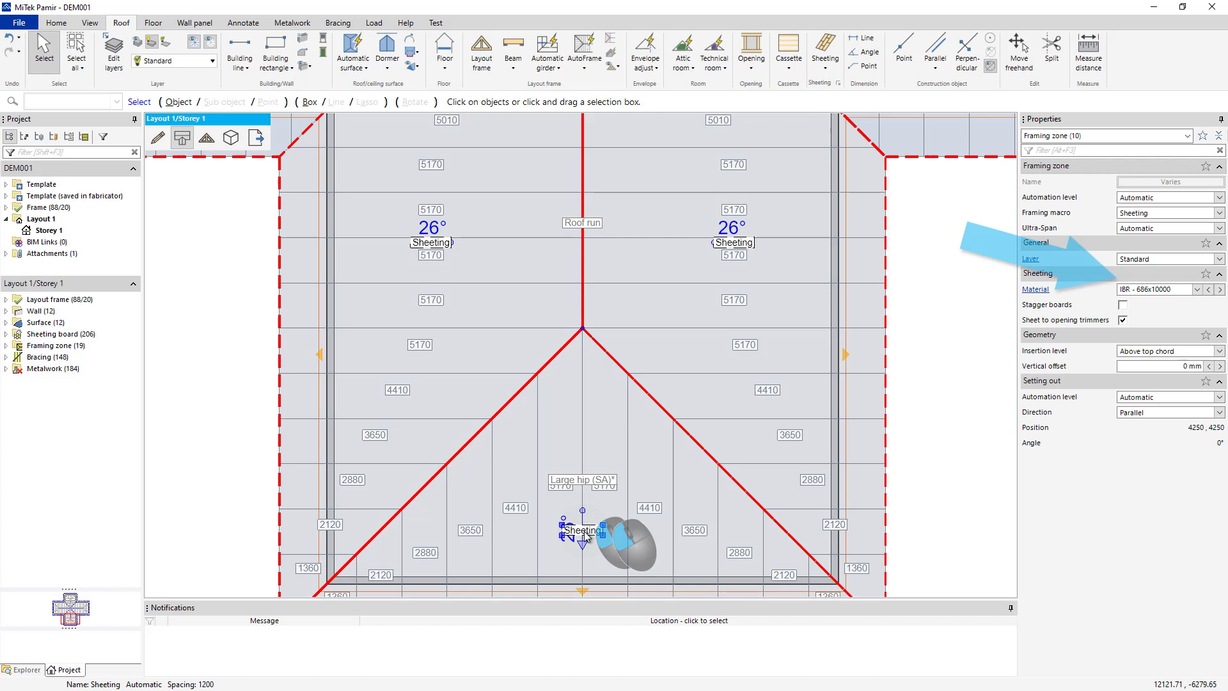
click(1197, 290)
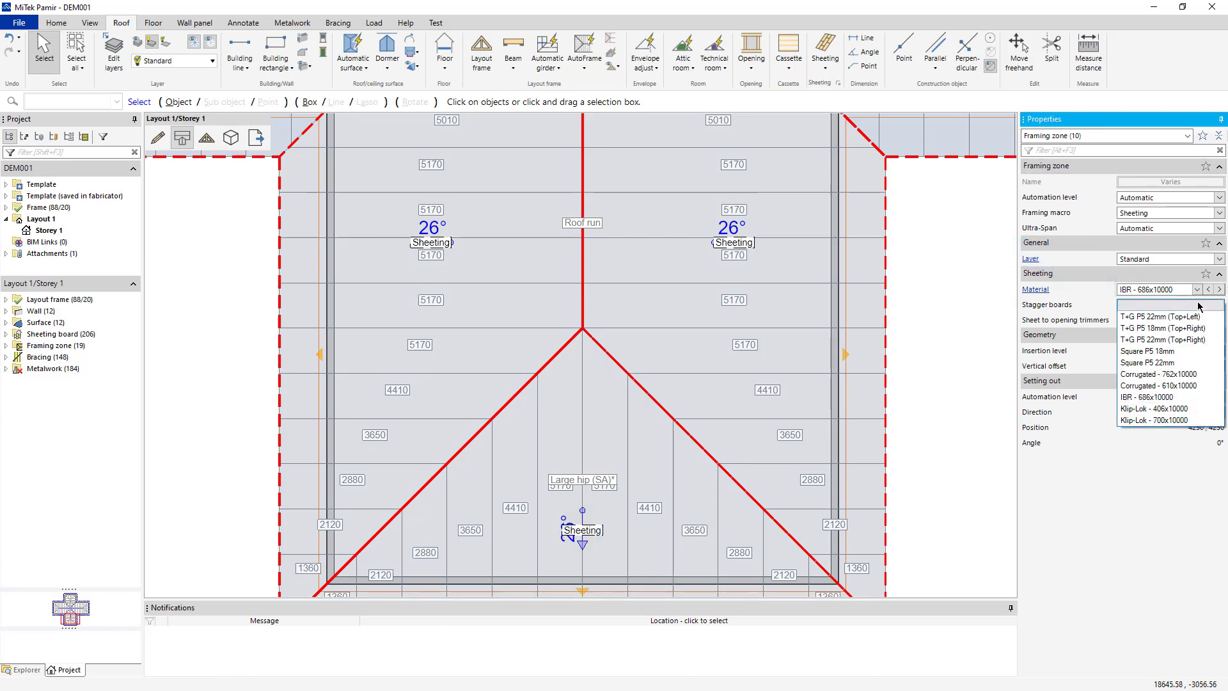
click(1192, 374)
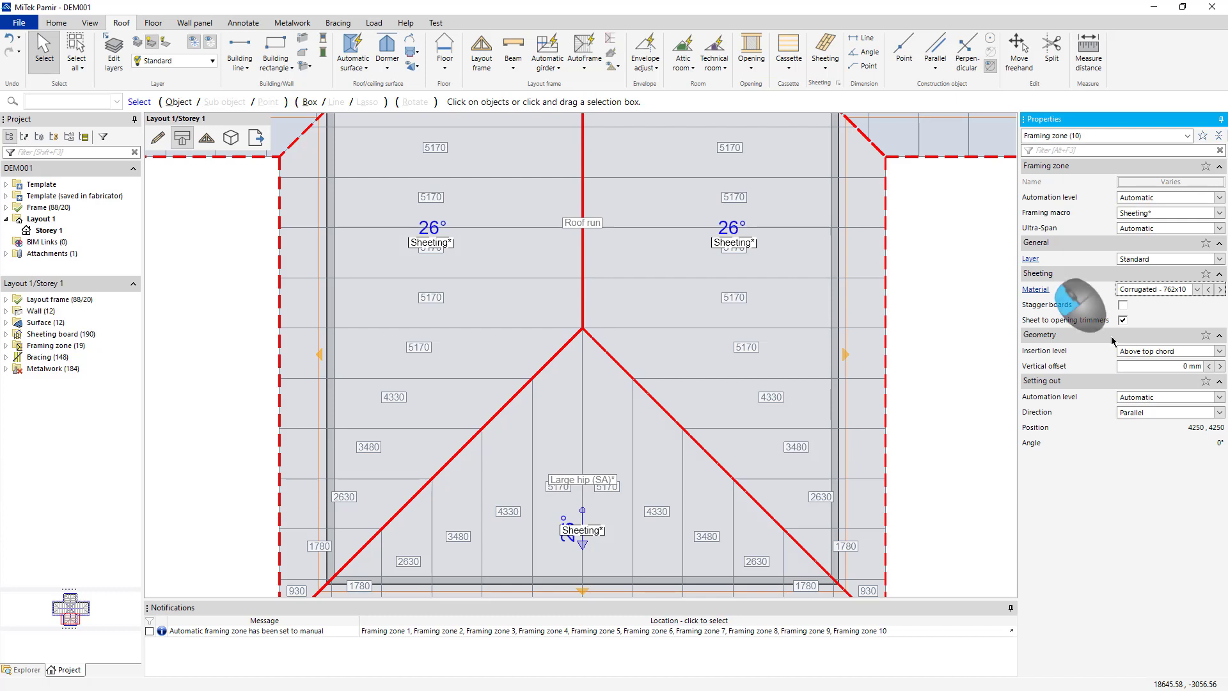
click(1042, 290)
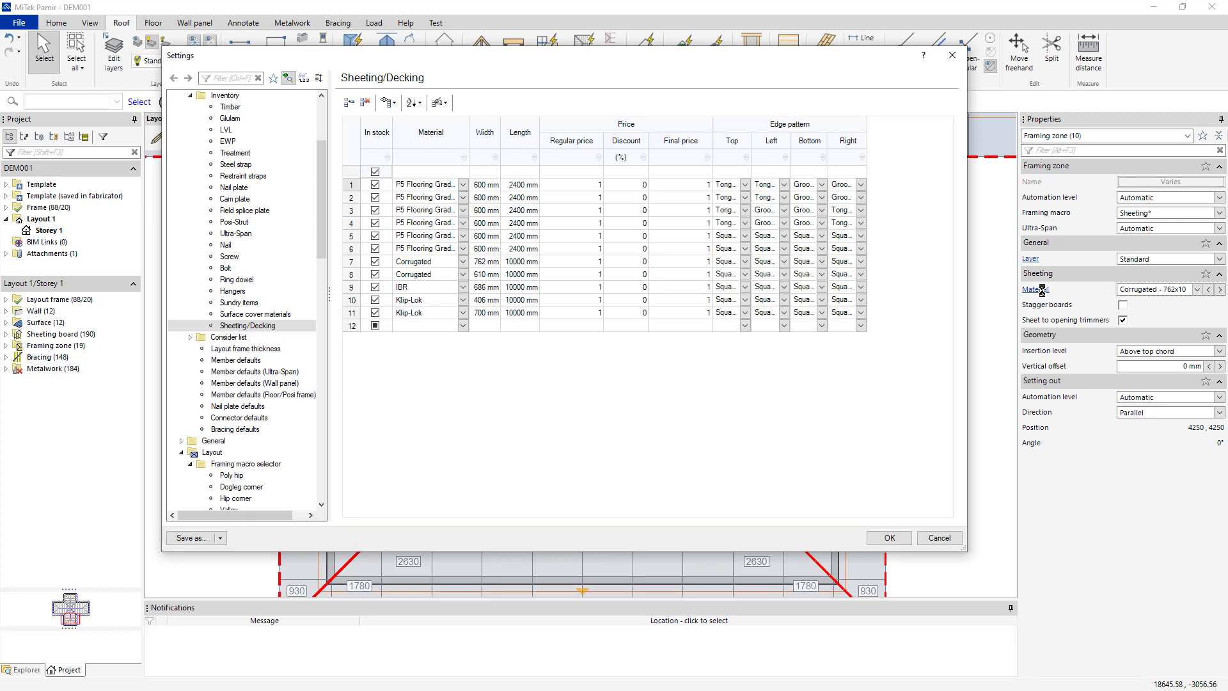
Set the first Corrugated sheet's width to 910 mm and apply the settings.
click(488, 263)
click(483, 259)
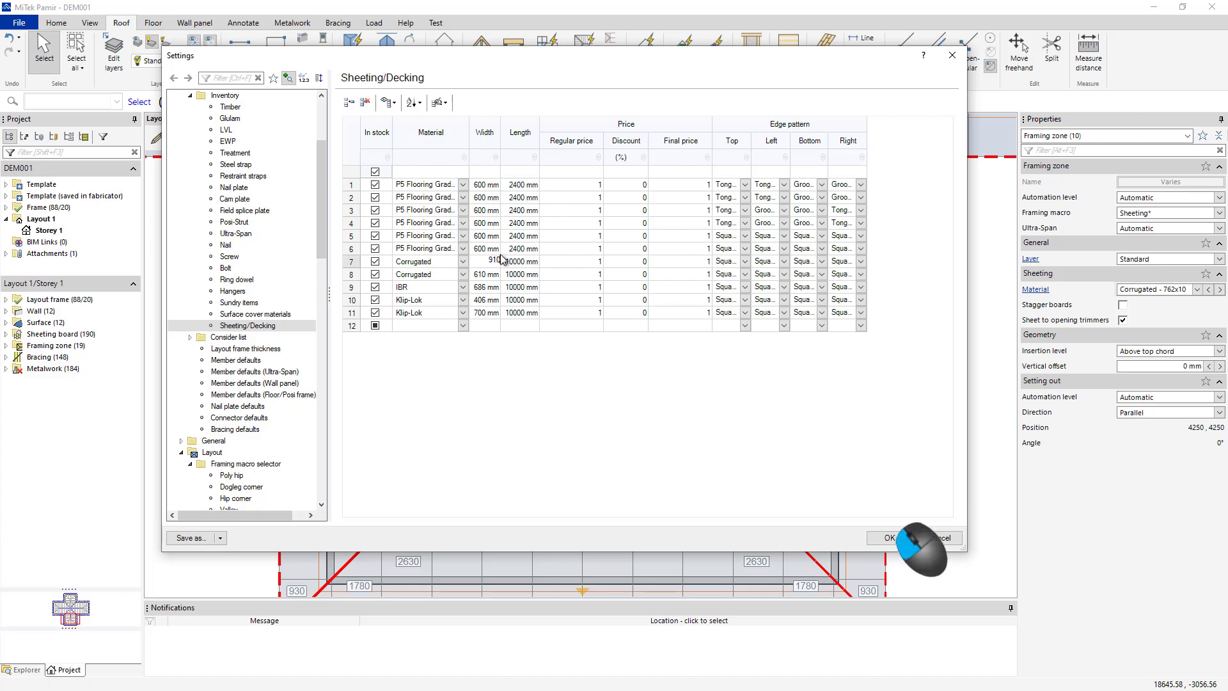
key(Tab)
click(889, 538)
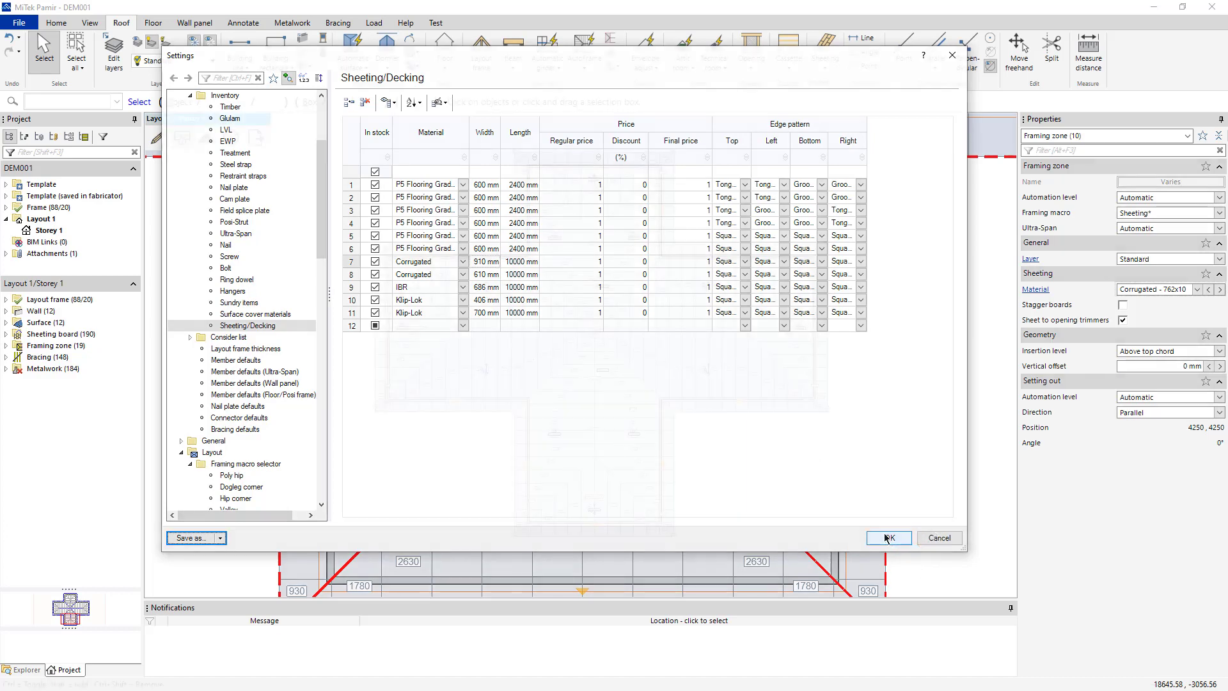
Use Change SOP on framing zone 7 to place its setting-out point at the upper corner.
scroll(510, 328, up, 5)
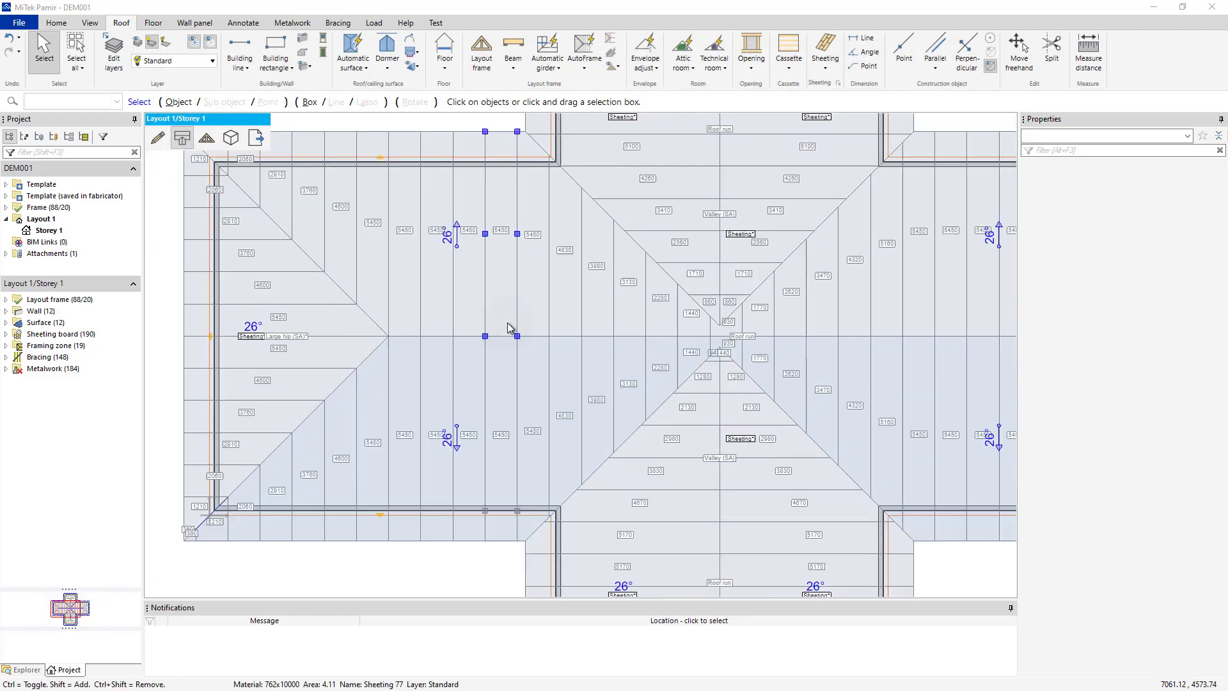
scroll(510, 328, down, 2)
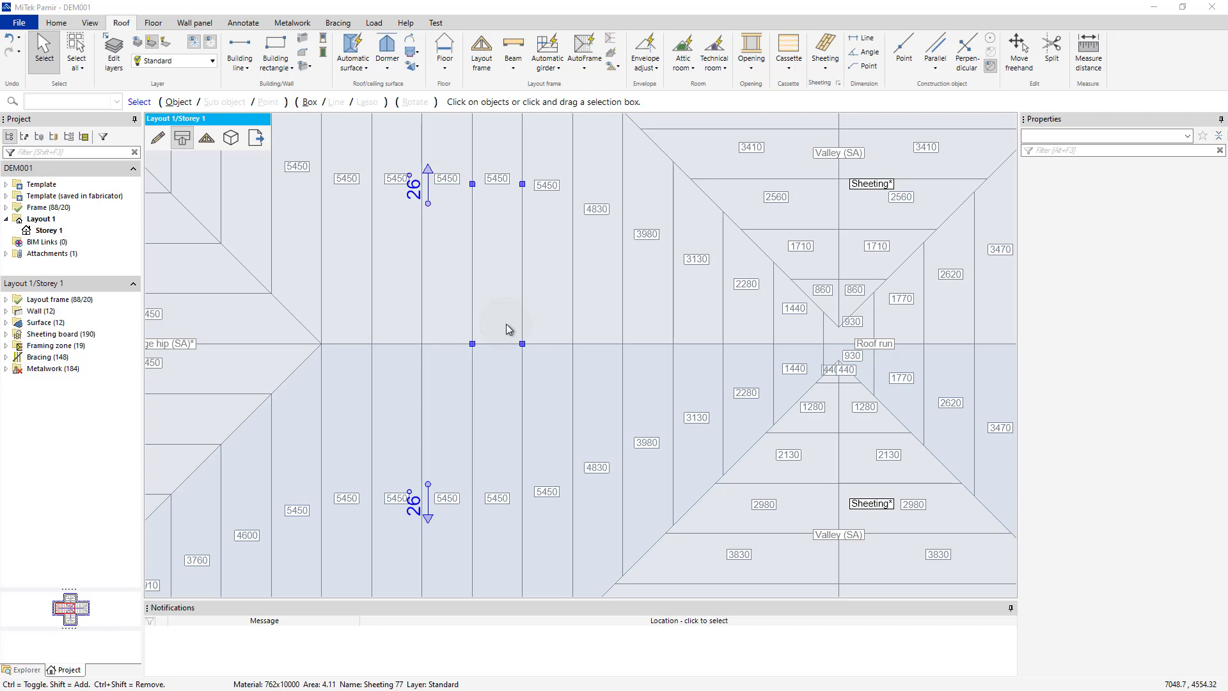
scroll(473, 329, down, 4)
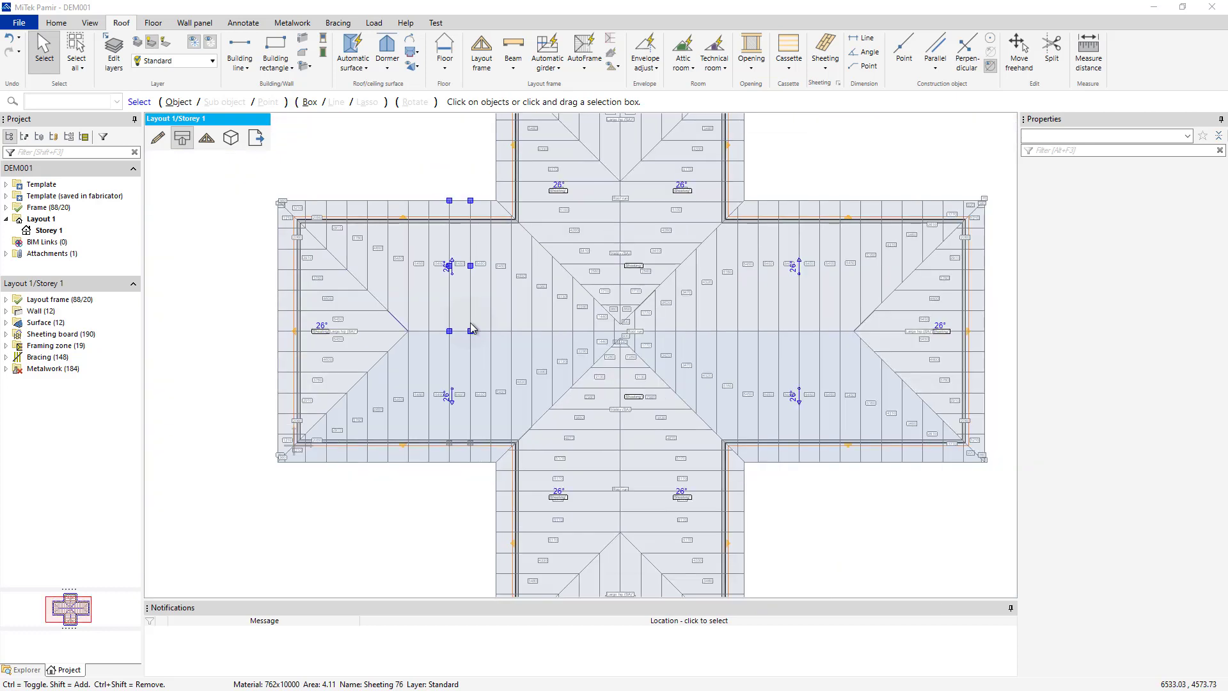
click(632, 398)
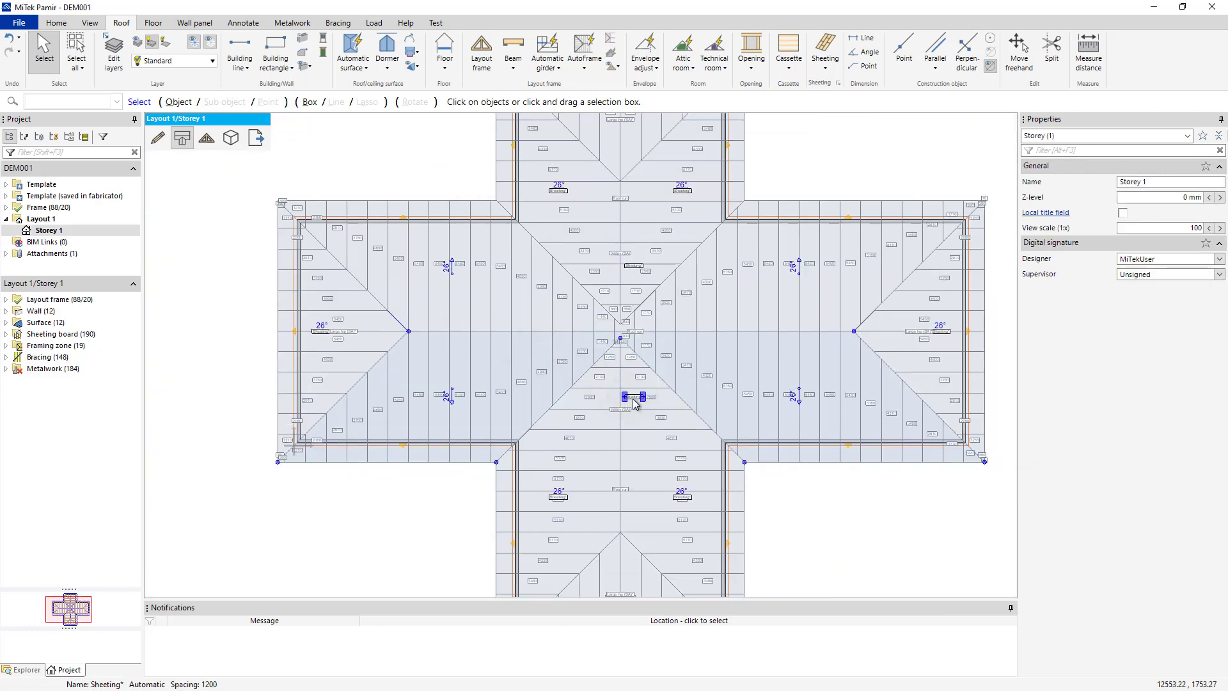
click(830, 357)
right_click(829, 355)
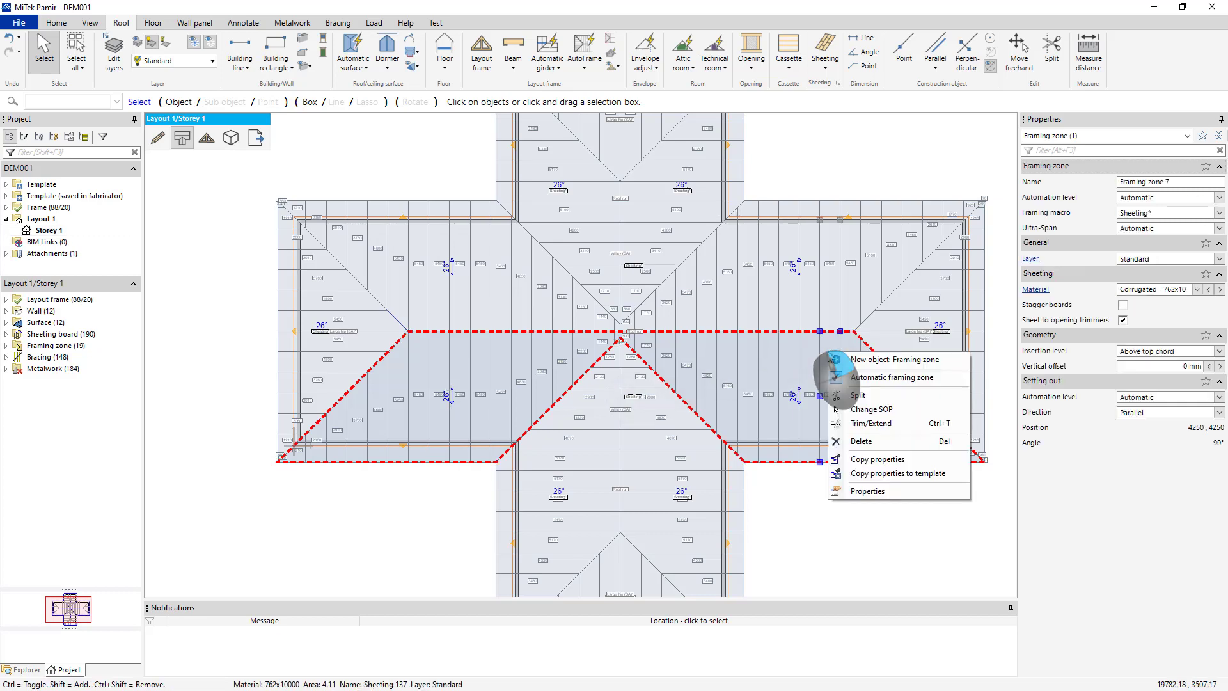
click(885, 409)
scroll(848, 323, up, 5)
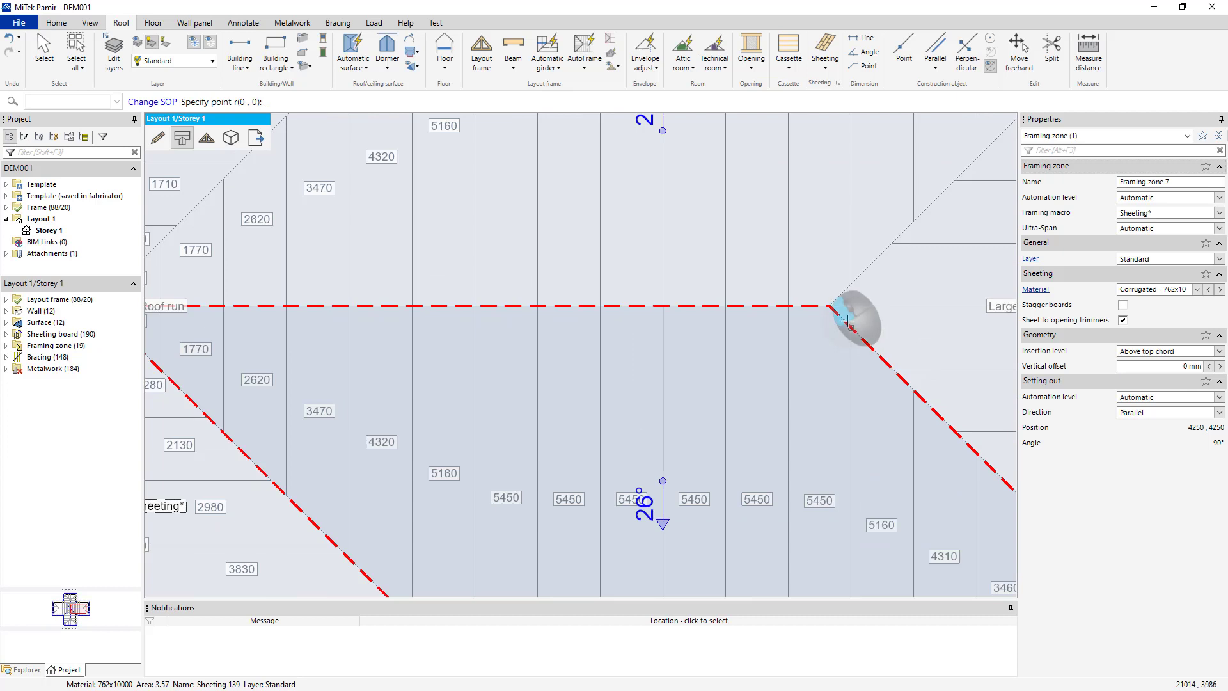
click(847, 323)
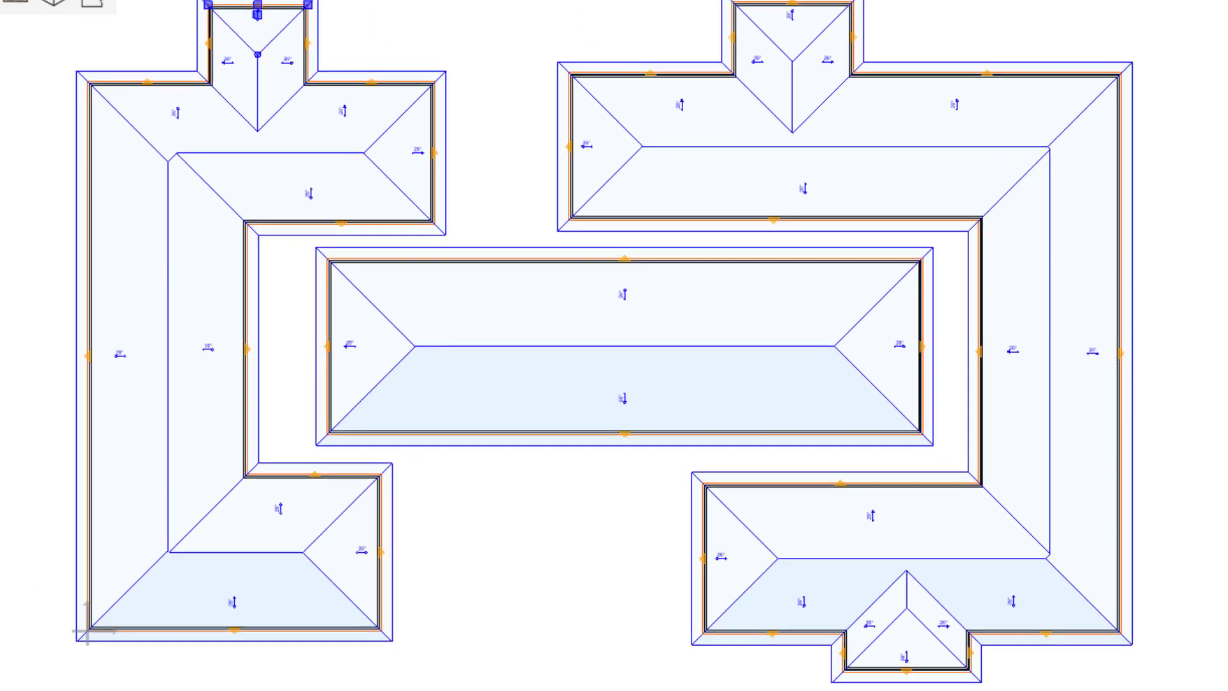
Run Automatic sheeting on DEM002, adding 728 sheets across 29 framing zones.
click(150, 48)
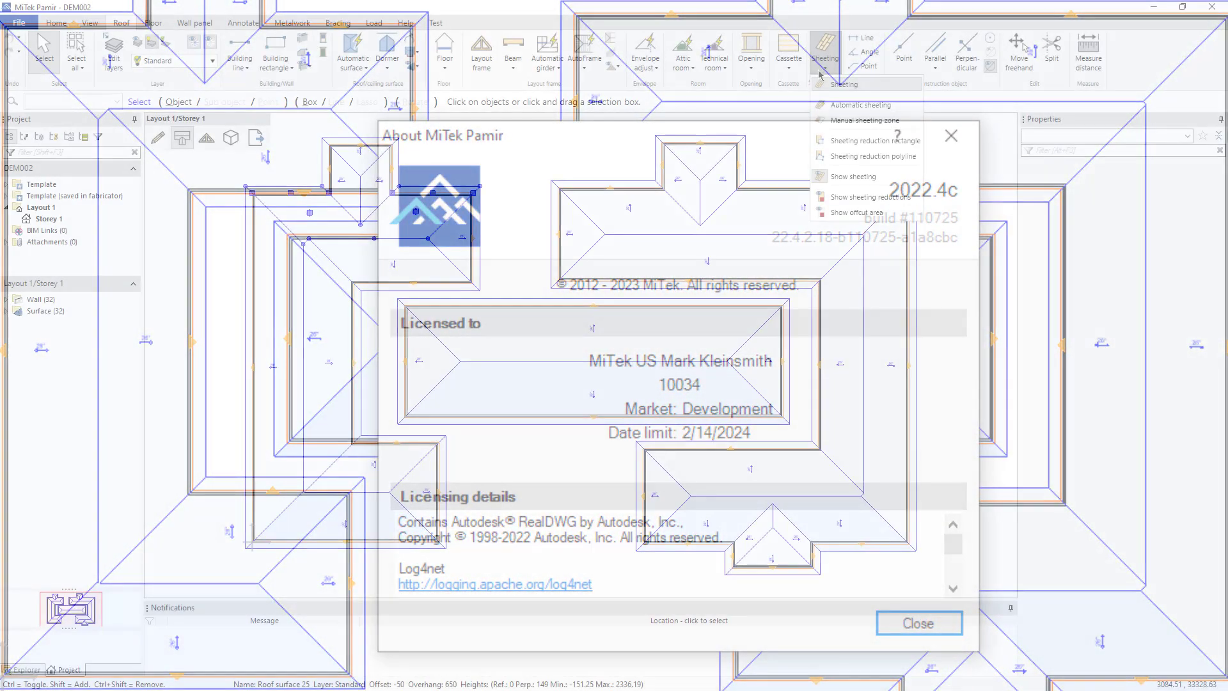
click(843, 106)
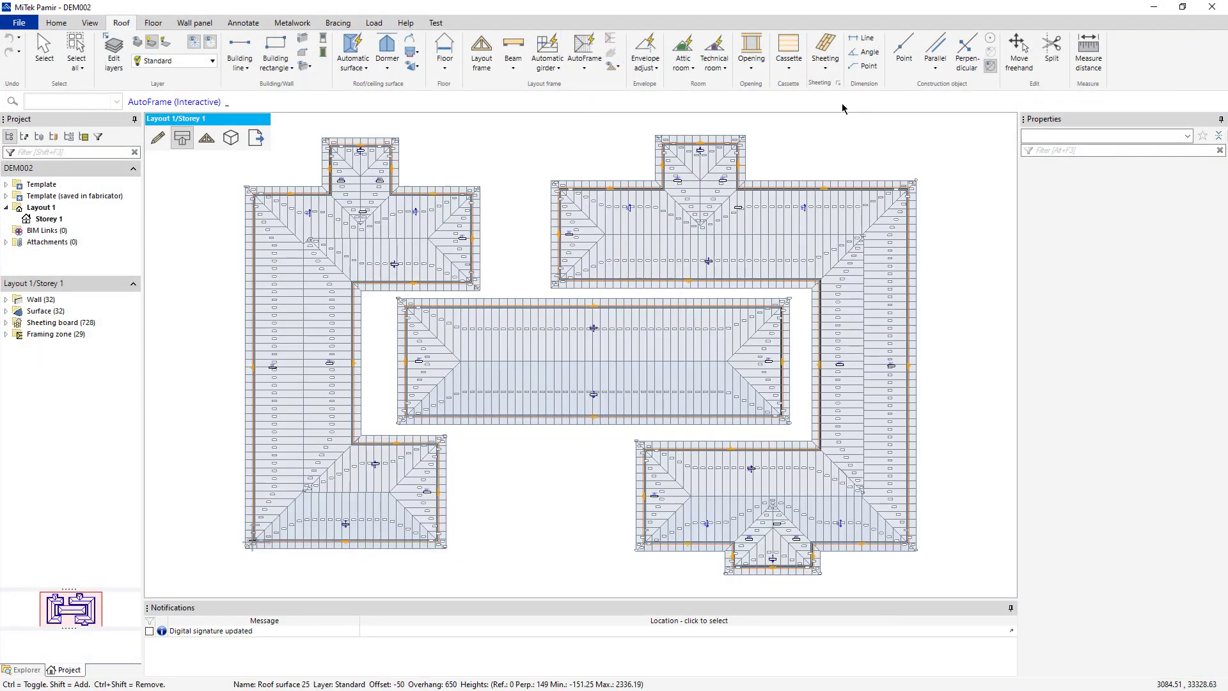